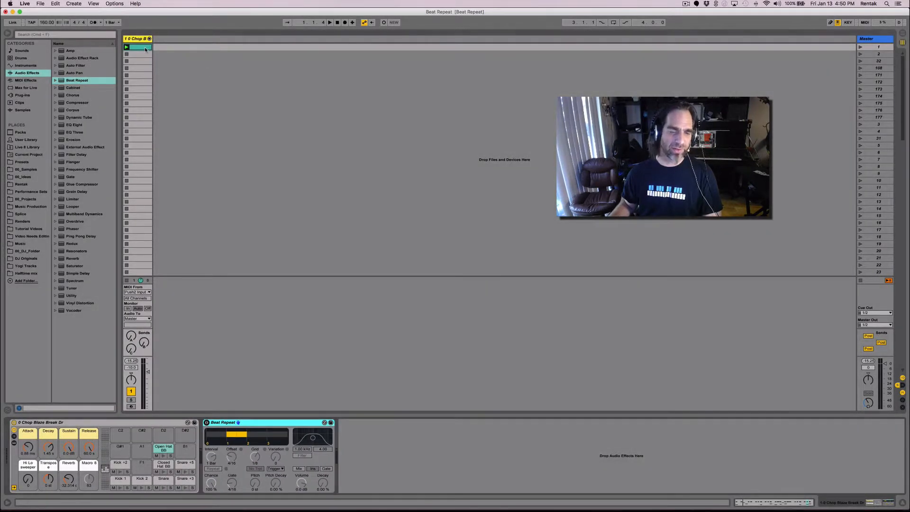
# Step: Show the drum clip's MIDI notes, play the loop briefly, and return to the track's device chain
pyautogui.doubleClick(145, 50)
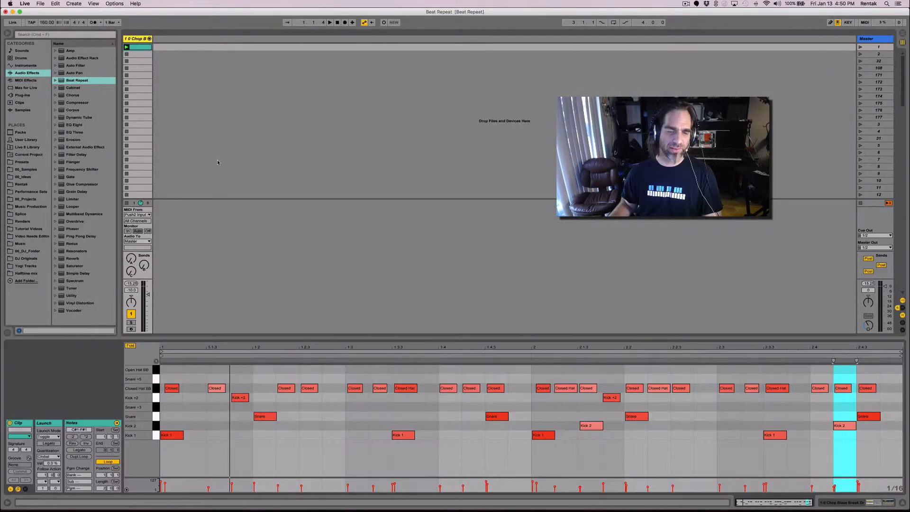
pyautogui.press('space')
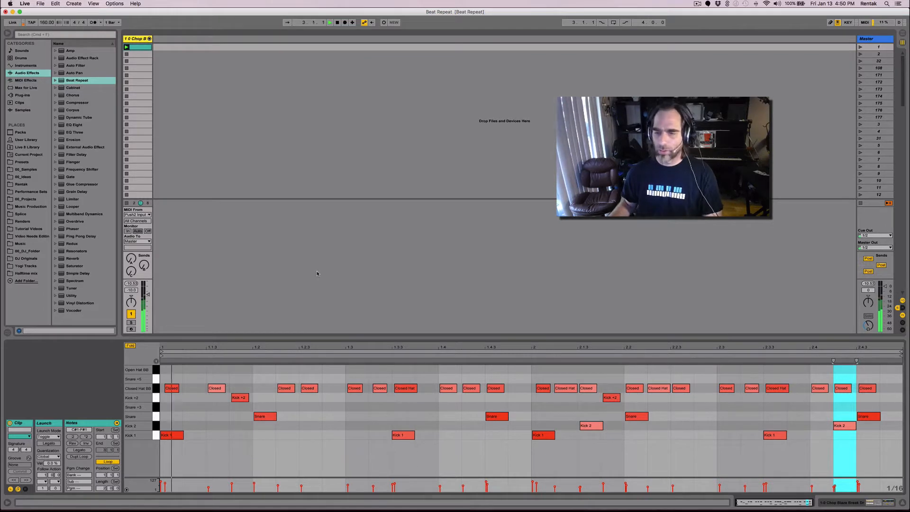
pyautogui.press('space')
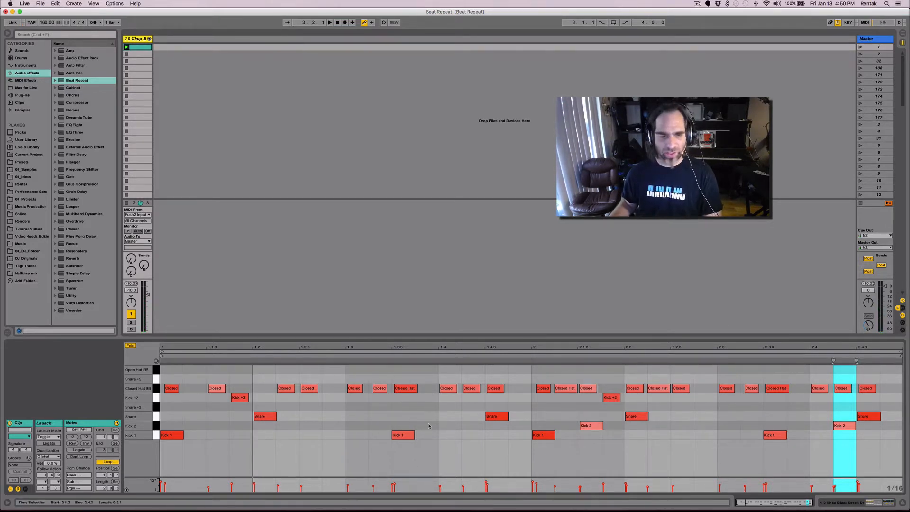
pyautogui.click(827, 504)
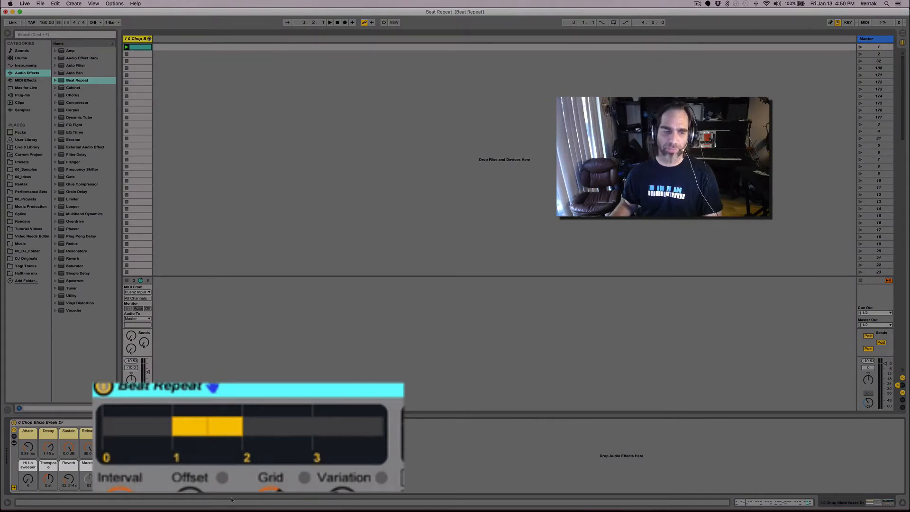
# Step: Play the drum loop through Beat Repeat with Grid at 1/8 and lower its Chance to 49.2 %
pyautogui.press('space')
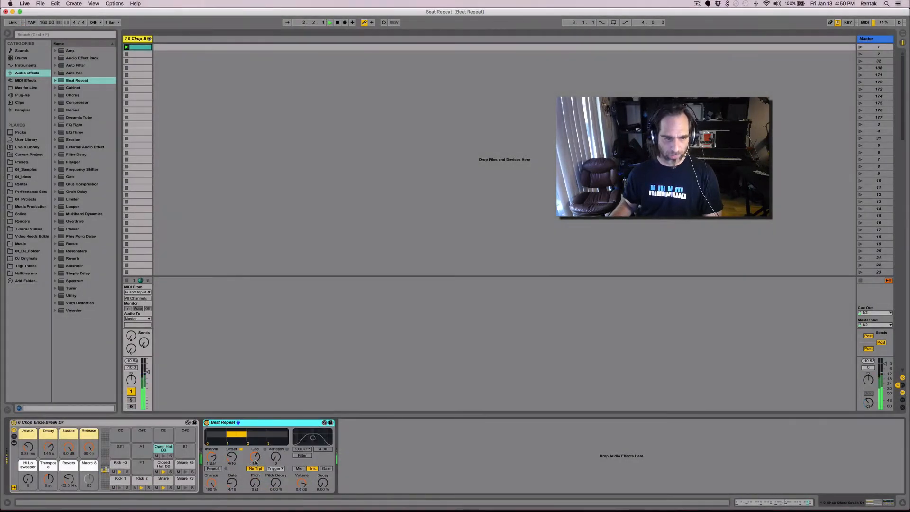
pyautogui.moveTo(255, 461); pyautogui.dragTo(252, 458)
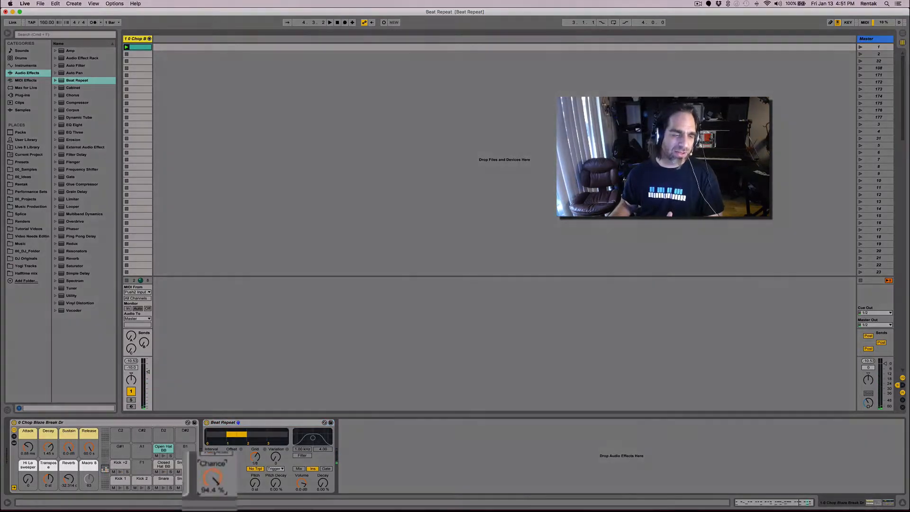
pyautogui.moveTo(212, 484); pyautogui.dragTo(212, 511)
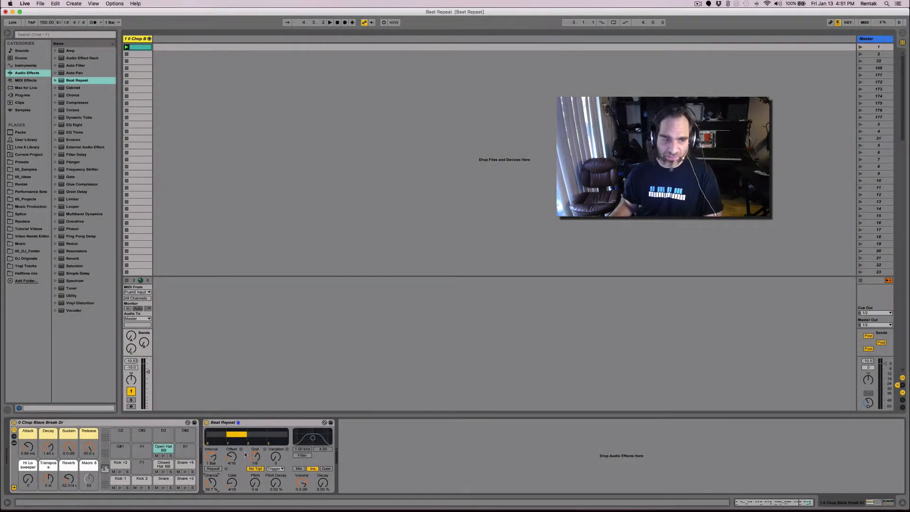
pyautogui.press('space')
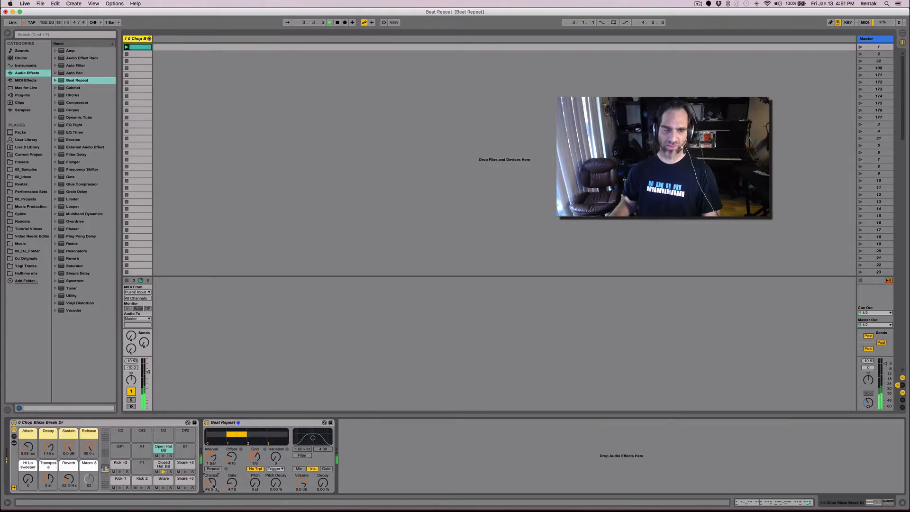
pyautogui.moveTo(211, 482); pyautogui.dragTo(211, 479)
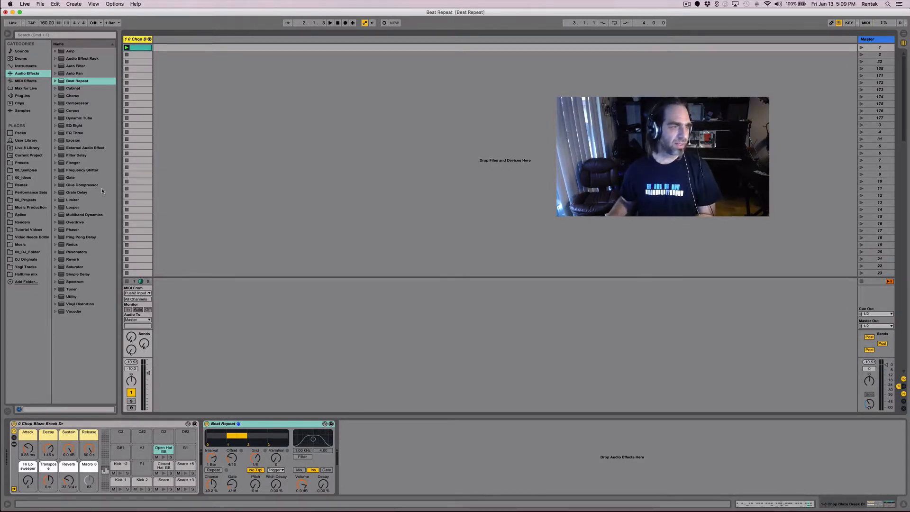
# Step: Delete the saved Beat Repeat.adv preset from the User Library's Defaults > Audio Effects folder, moving it to the trash
pyautogui.click(35, 141)
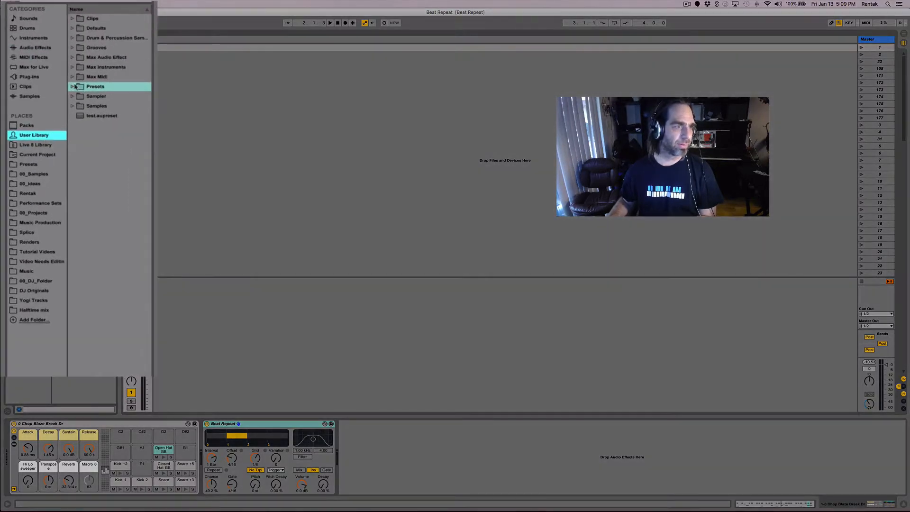
pyautogui.click(72, 28)
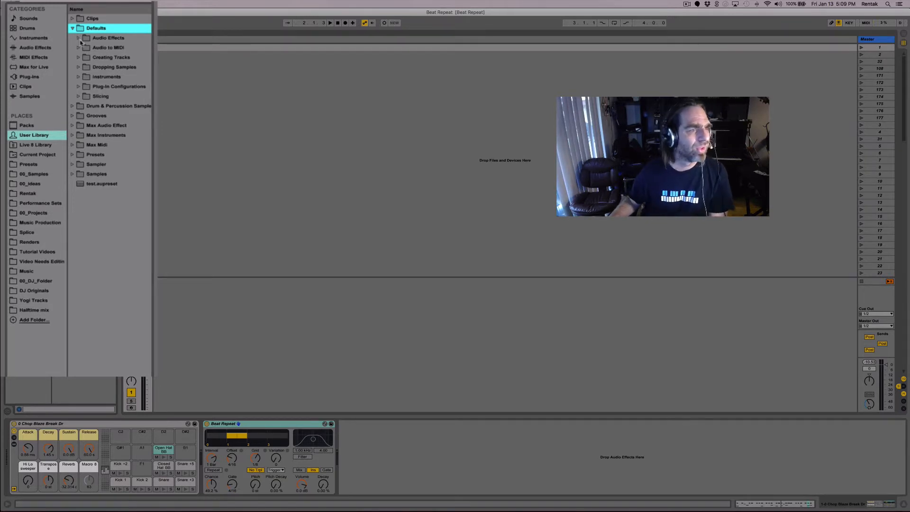
pyautogui.click(79, 38)
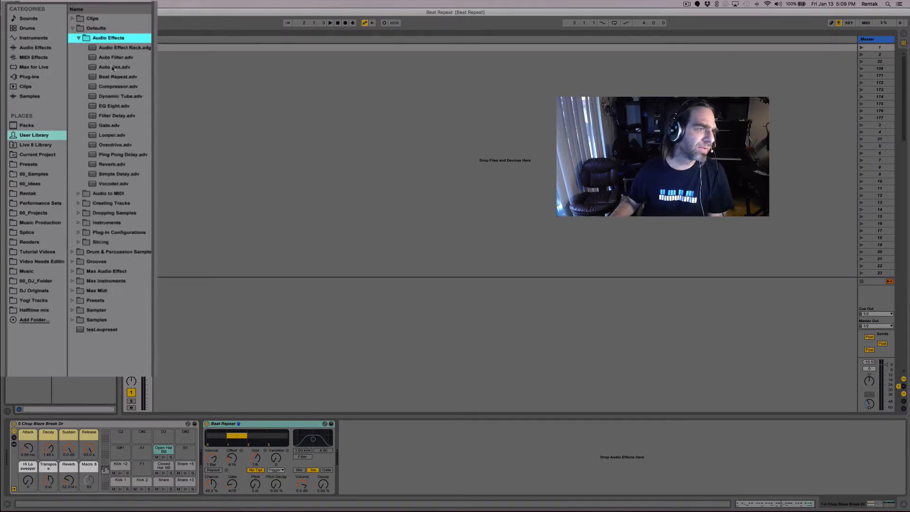
pyautogui.click(120, 78)
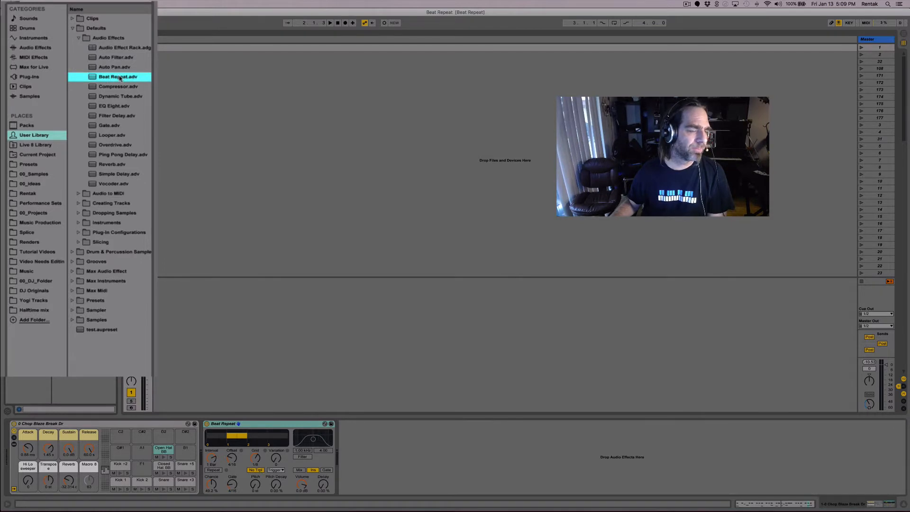
pyautogui.rightClick(119, 78)
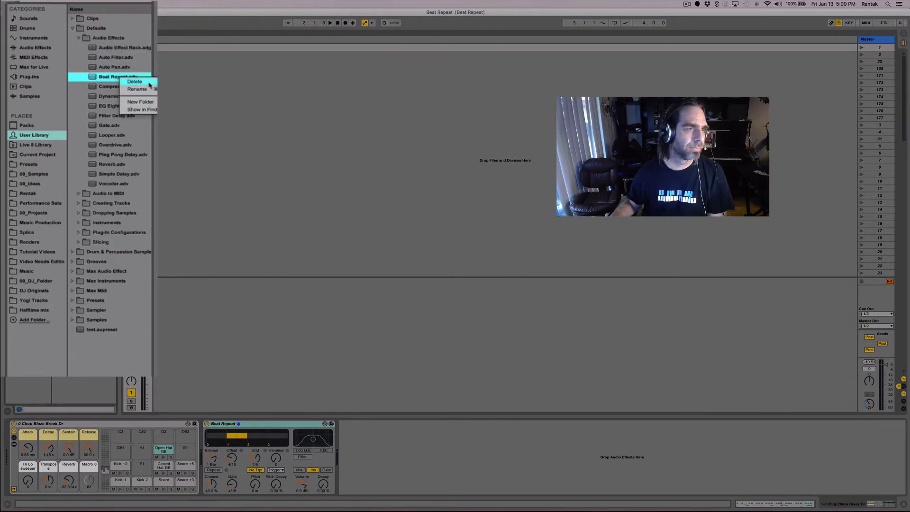
pyautogui.click(135, 82)
pyautogui.click(526, 269)
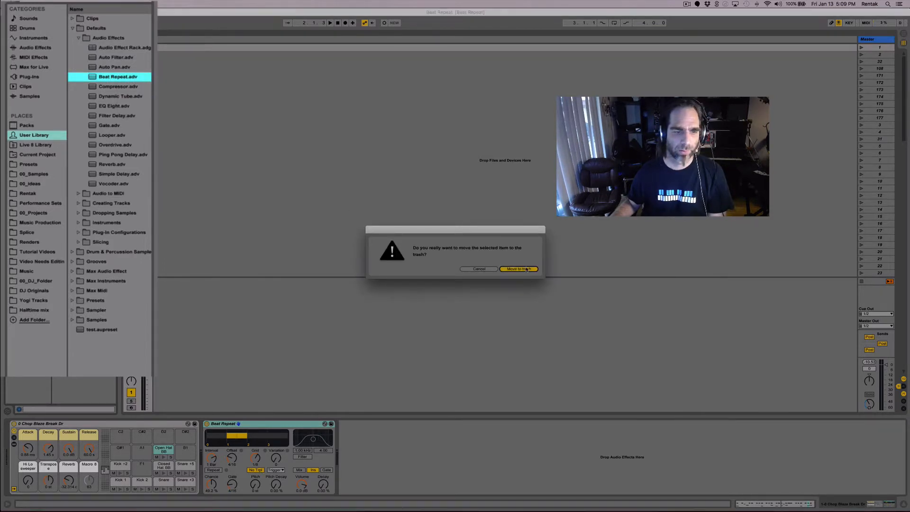
# Step: Add a fresh Beat Repeat after the existing one on the drum track and deactivate the first one
pyautogui.click(45, 46)
pyautogui.moveTo(93, 58); pyautogui.dragTo(431, 453)
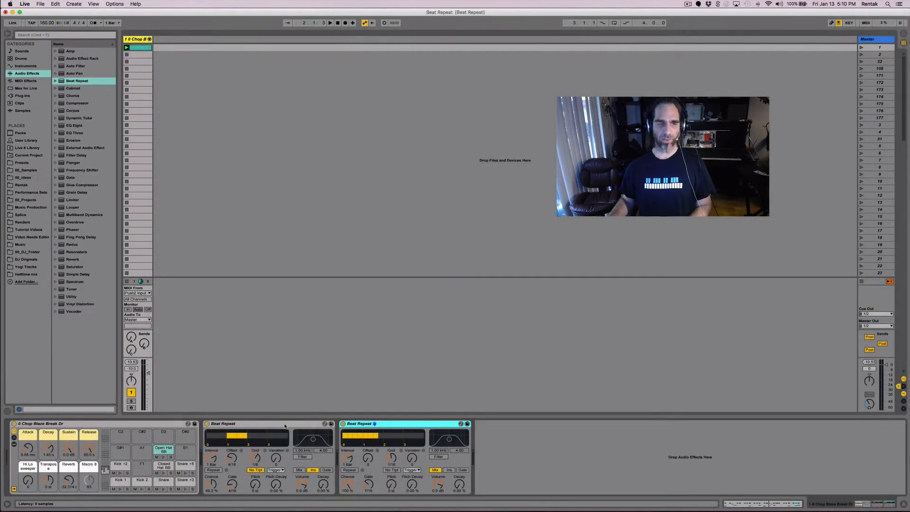
pyautogui.click(243, 425)
pyautogui.click(207, 423)
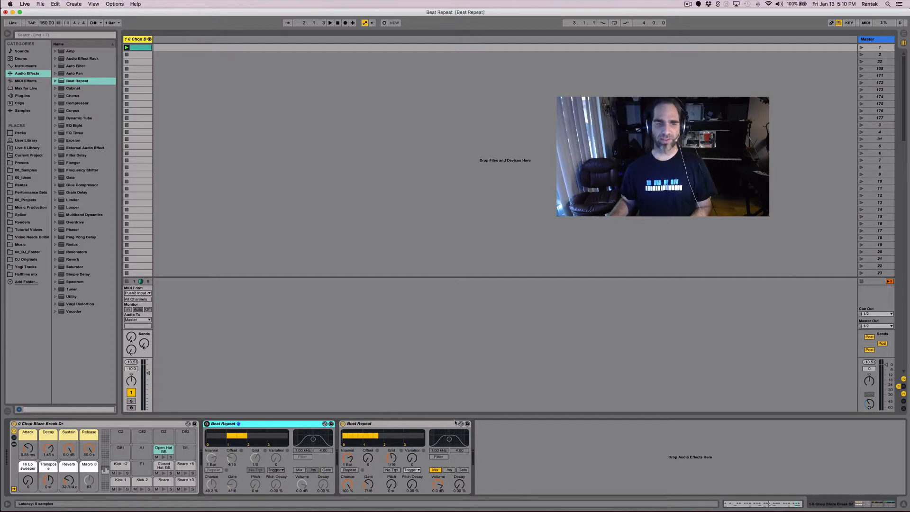
# Step: Enable No Trpl on the second Beat Repeat and set its Grid to 1/16
pyautogui.click(398, 446)
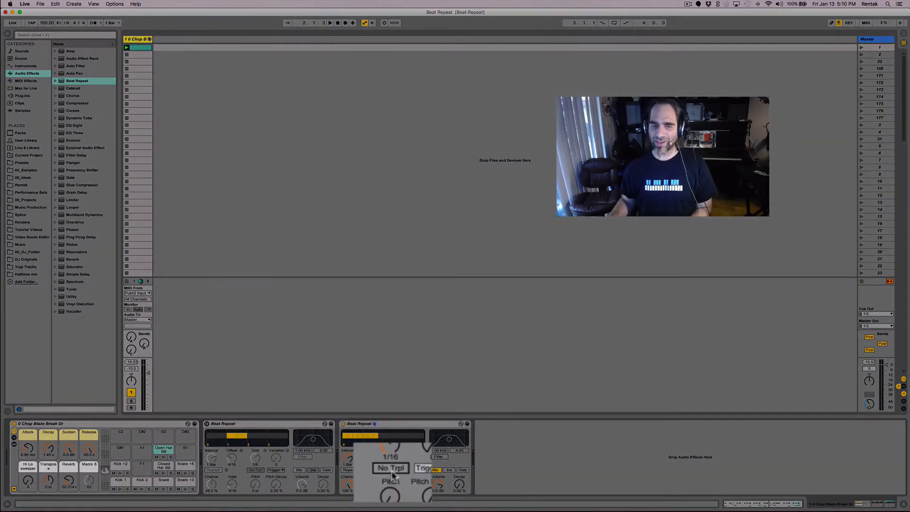
pyautogui.click(392, 470)
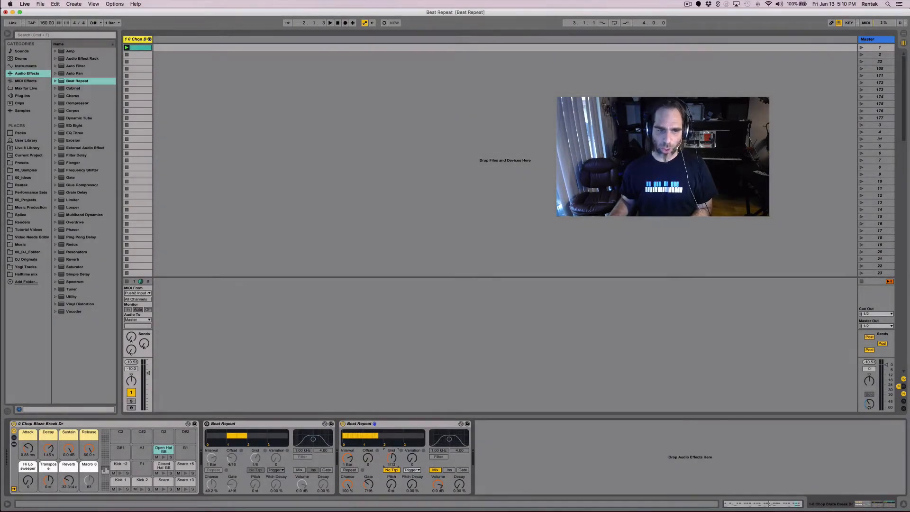
pyautogui.moveTo(391, 457); pyautogui.dragTo(382, 419)
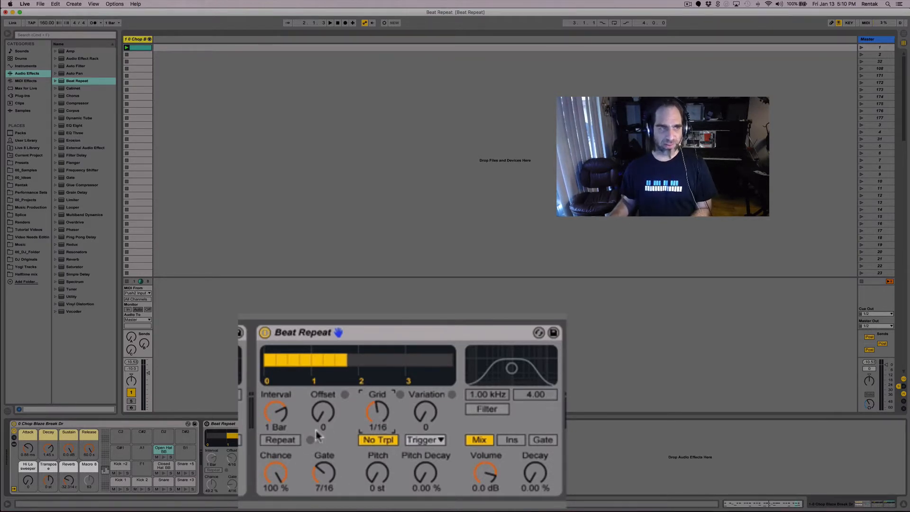
# Step: Play the loop and switch Repeat on and off several times to audition the 1/16 repeats
pyautogui.press('space')
pyautogui.click(285, 442)
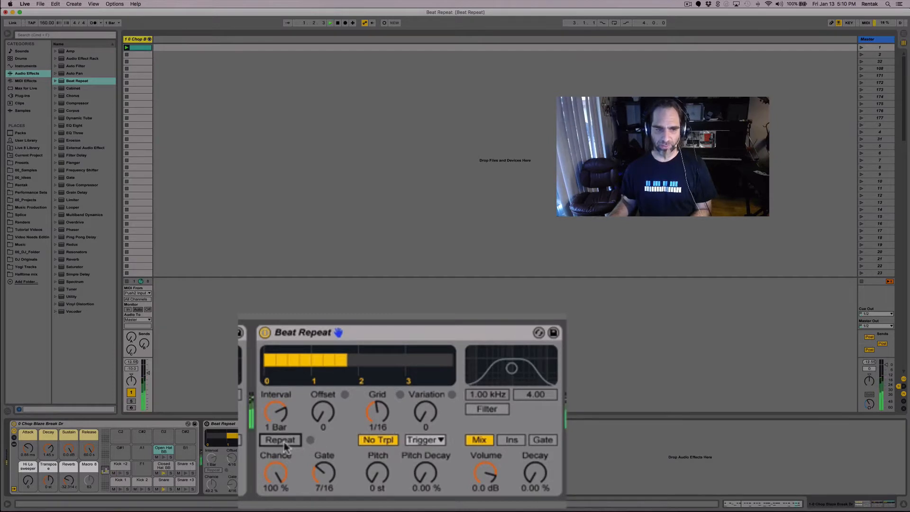
pyautogui.click(285, 441)
pyautogui.click(288, 441)
pyautogui.click(291, 440)
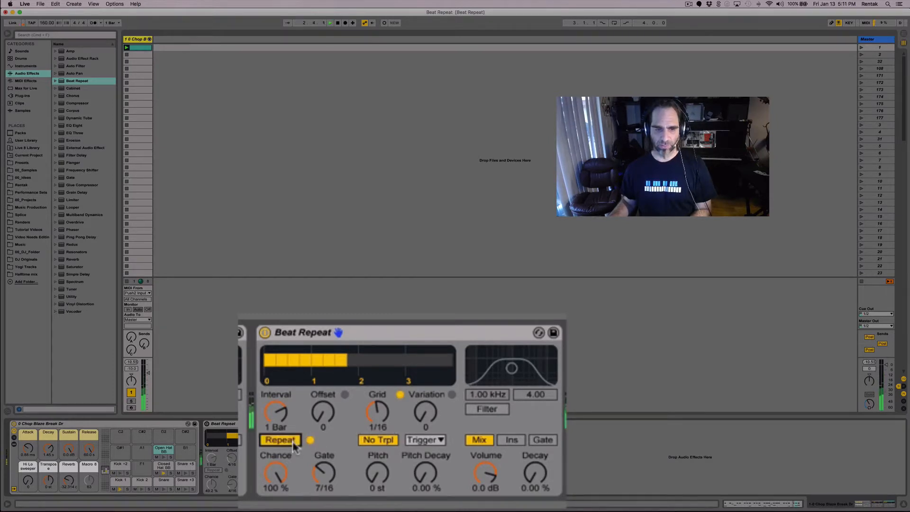
pyautogui.click(293, 441)
pyautogui.click(293, 441)
pyautogui.click(293, 441)
pyautogui.click(292, 440)
pyautogui.click(294, 441)
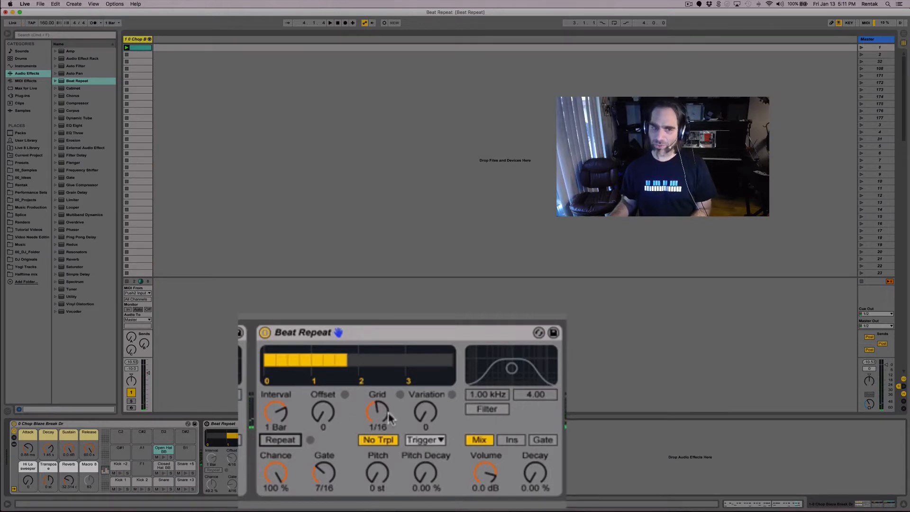
# Step: Set the Grid to 1/8 and toggle Repeat on and off during playback to audition the longer repeats
pyautogui.moveTo(389, 418); pyautogui.dragTo(389, 393)
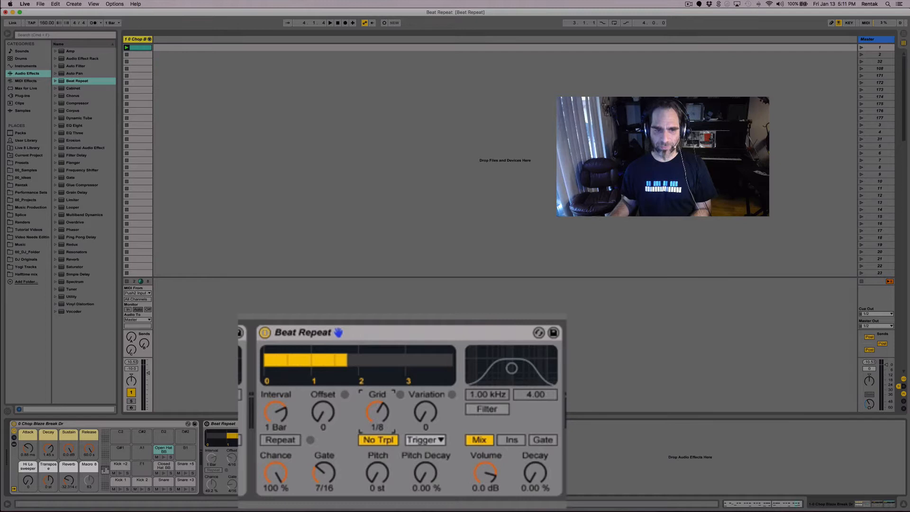
pyautogui.press('space')
pyautogui.click(295, 443)
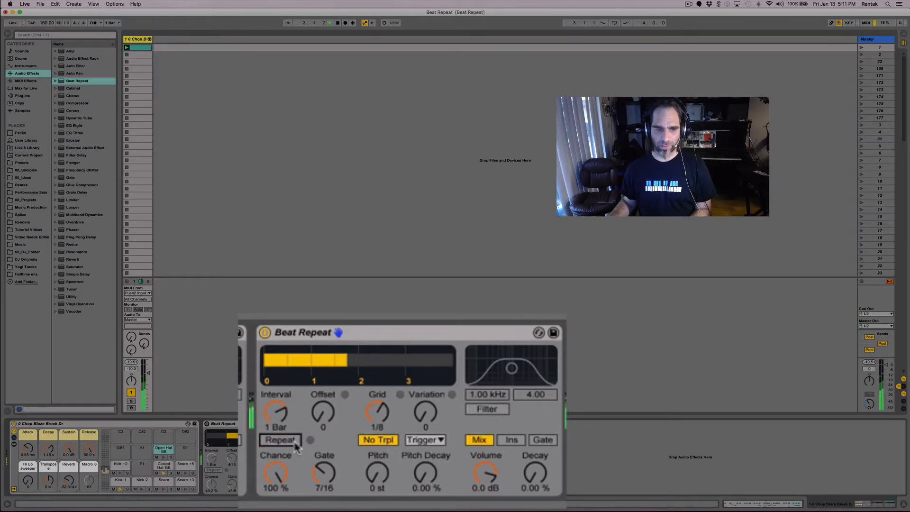
pyautogui.click(295, 443)
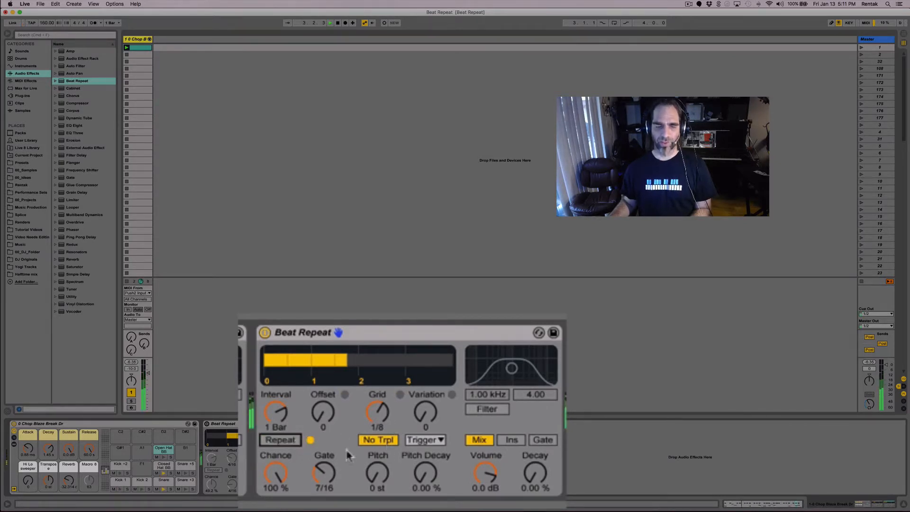
pyautogui.click(292, 442)
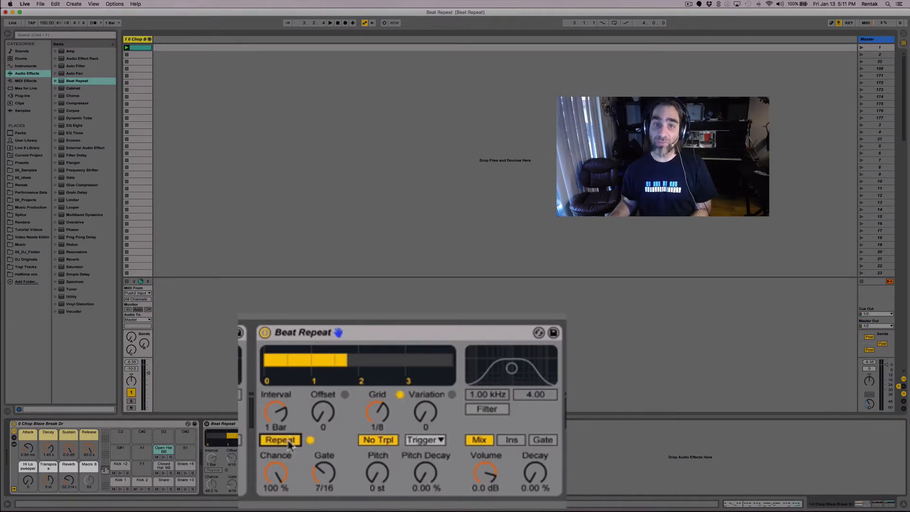
pyautogui.press('space')
pyautogui.click(289, 442)
pyautogui.click(288, 442)
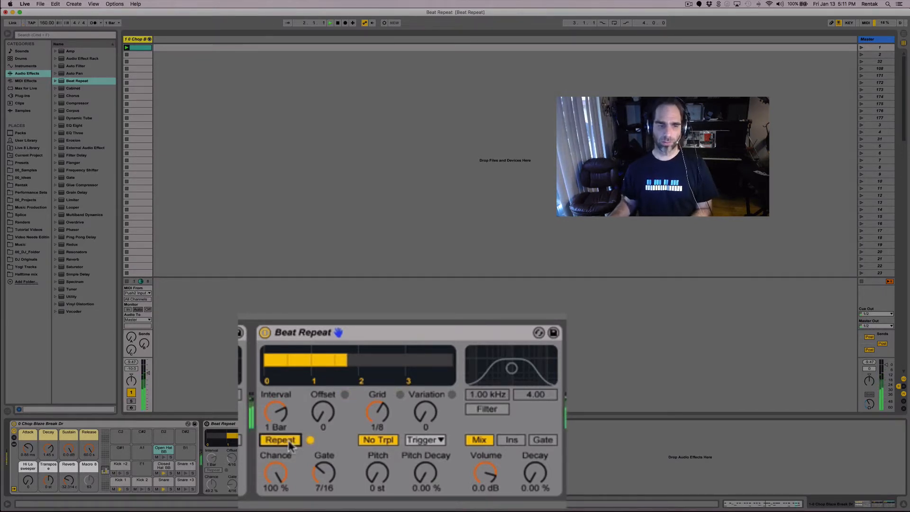
pyautogui.click(290, 441)
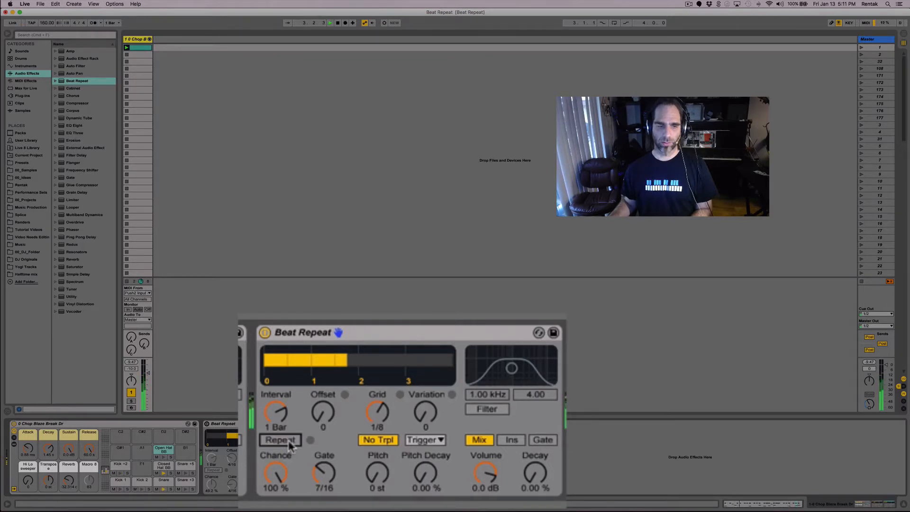
pyautogui.click(290, 441)
pyautogui.click(290, 441)
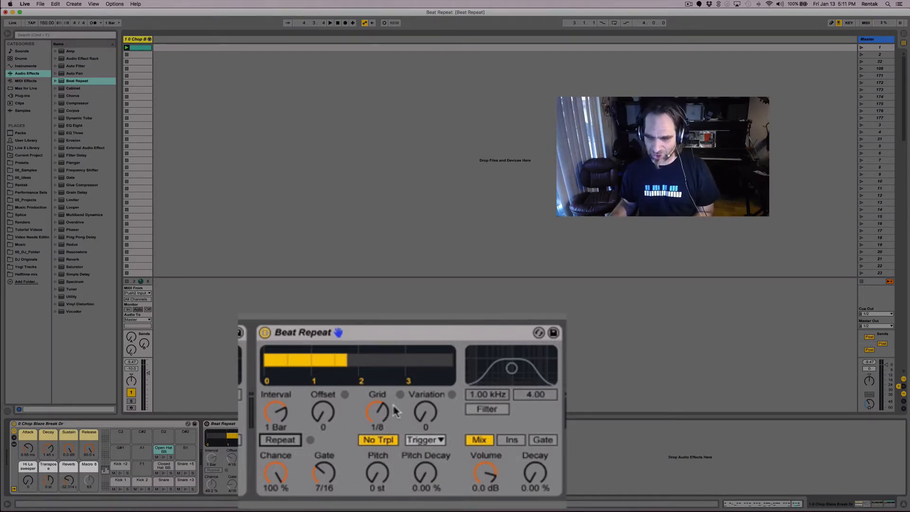
# Step: Play the loop with Repeat on, set the Grid to 1/16, and toggle Repeat again, leaving it off
pyautogui.press('space')
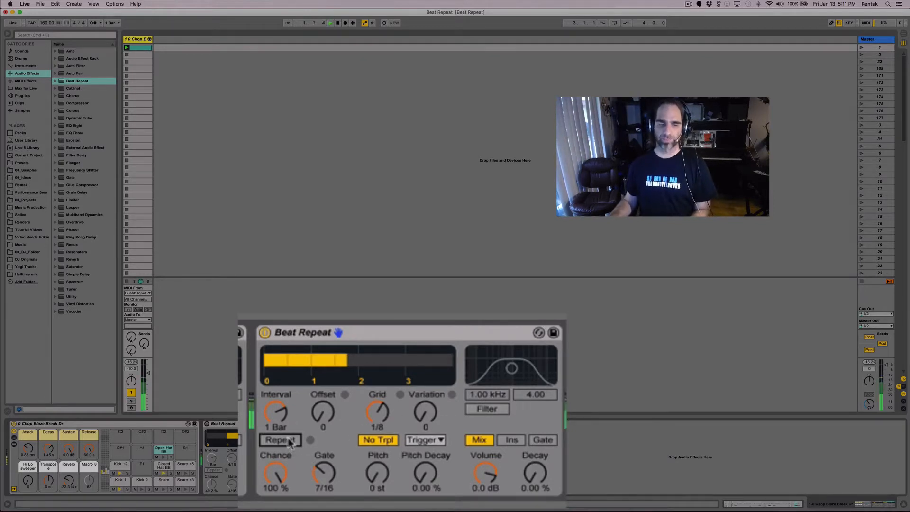
pyautogui.click(292, 438)
pyautogui.moveTo(381, 412)
pyautogui.mouseDown()
pyautogui.moveTo(382, 432)
pyautogui.moveTo(382, 411)
pyautogui.moveTo(382, 420)
pyautogui.mouseUp()
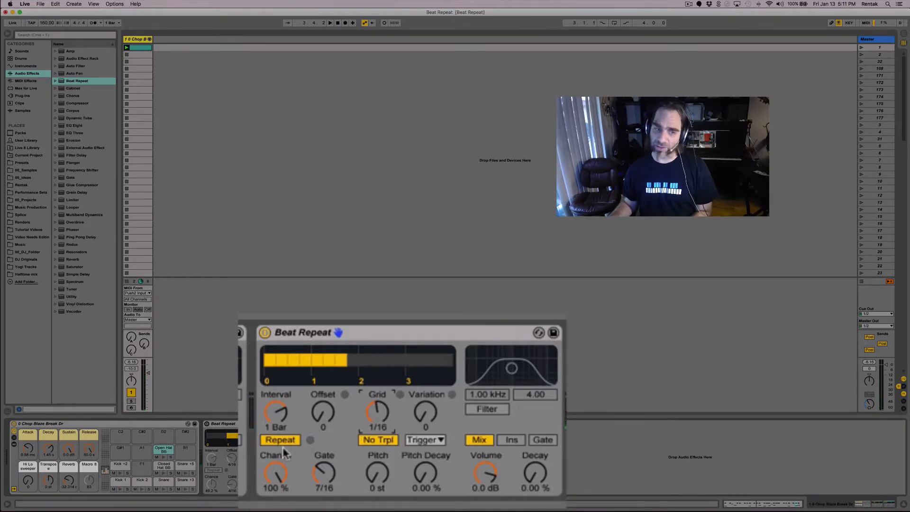
pyautogui.click(294, 441)
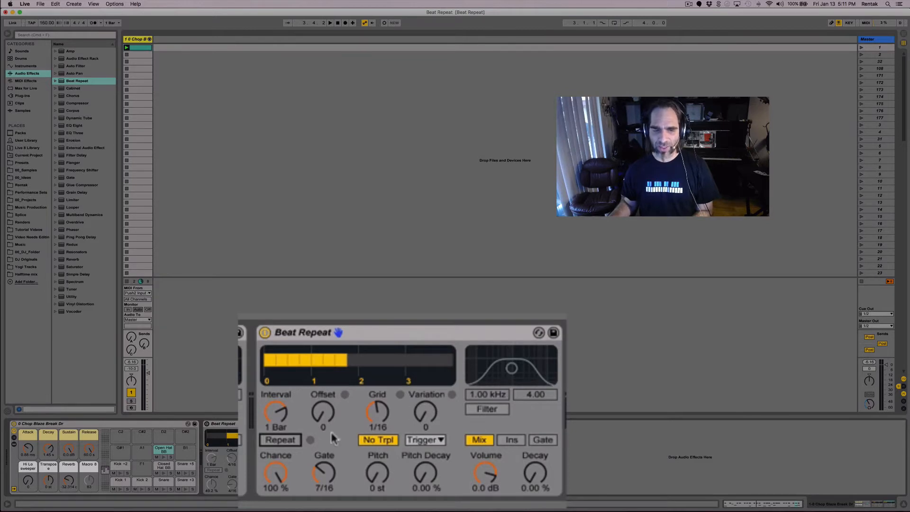
pyautogui.click(299, 441)
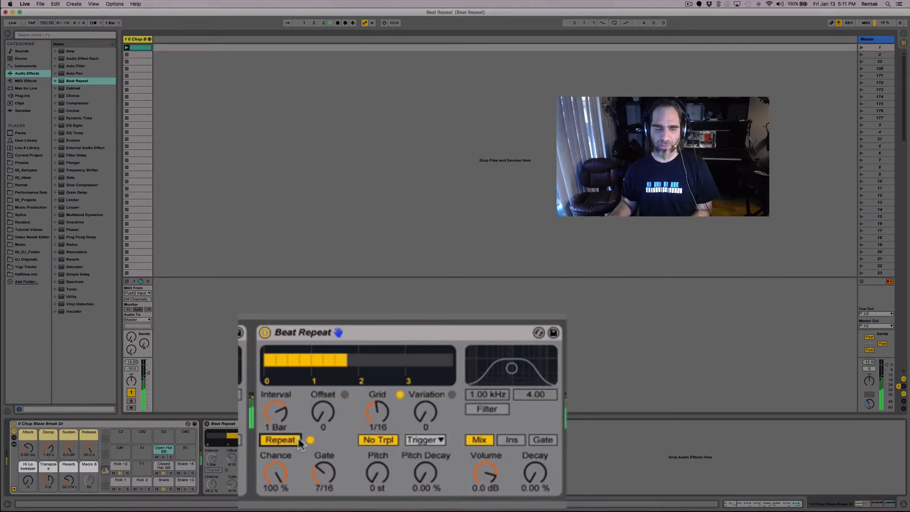
pyautogui.click(292, 442)
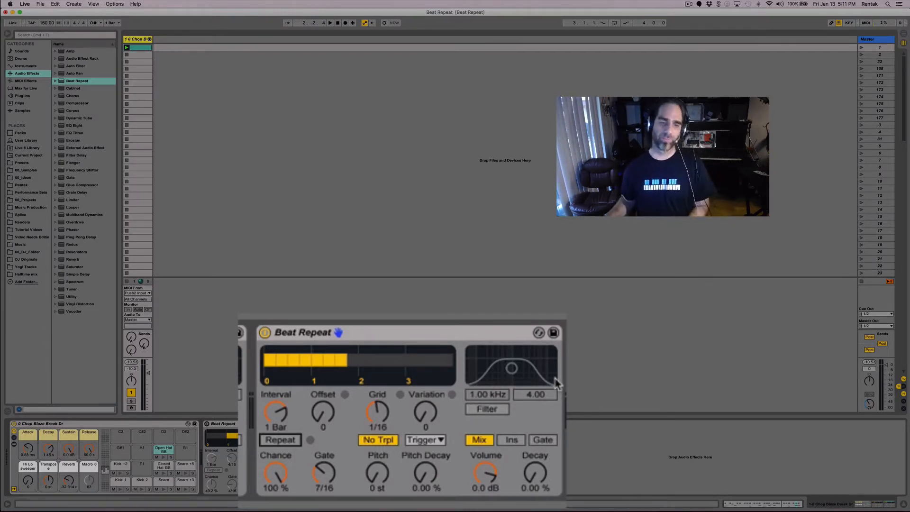
# Step: Switch the second Beat Repeat to Ins mode and toggle Repeat on and off repeatedly while the loop plays
pyautogui.click(511, 439)
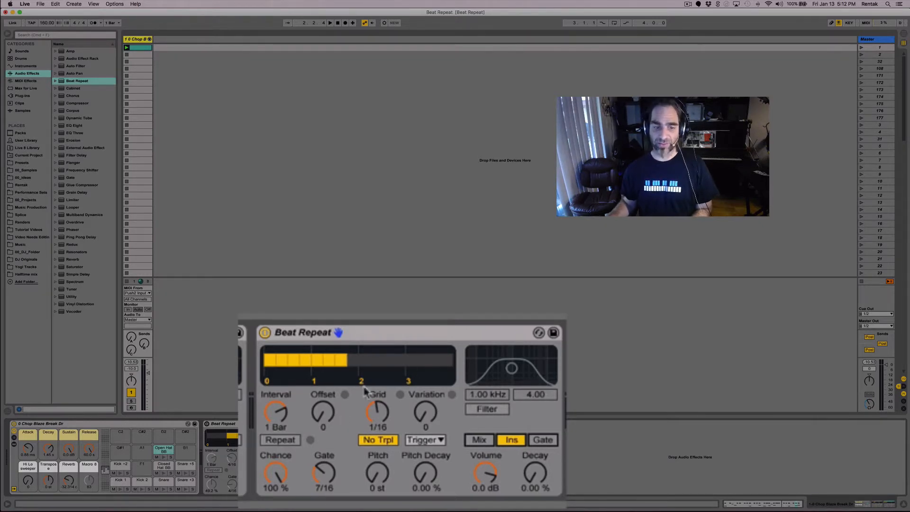
pyautogui.press('space')
pyautogui.click(281, 441)
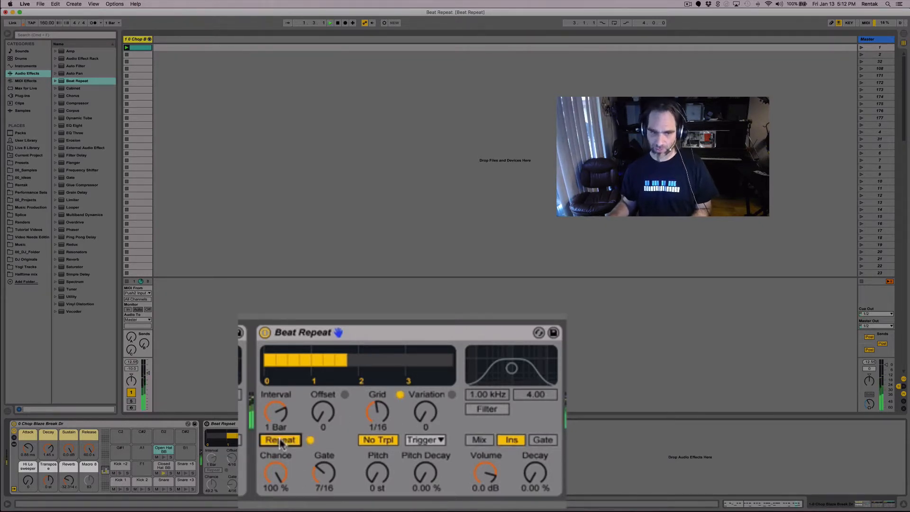
pyautogui.click(281, 441)
pyautogui.click(281, 441)
pyautogui.click(281, 441)
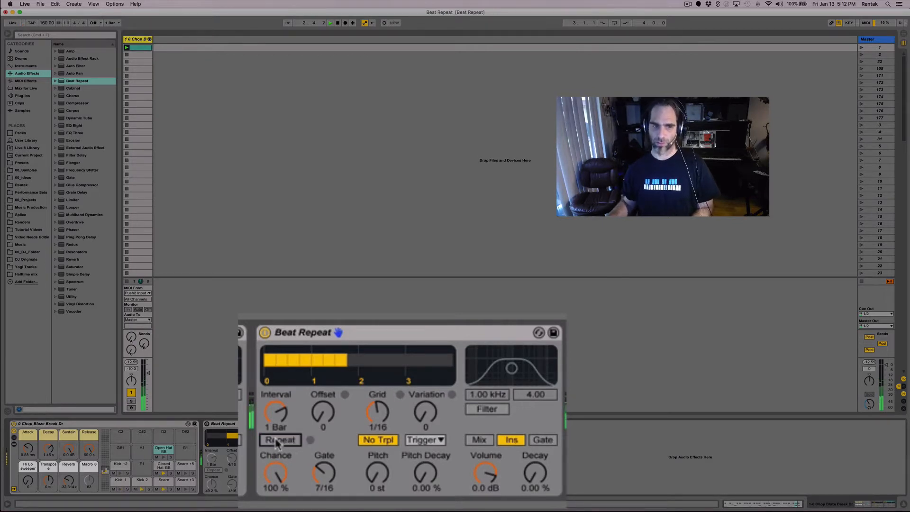
pyautogui.click(281, 441)
pyautogui.click(280, 441)
pyautogui.click(280, 440)
pyautogui.click(280, 441)
pyautogui.click(280, 441)
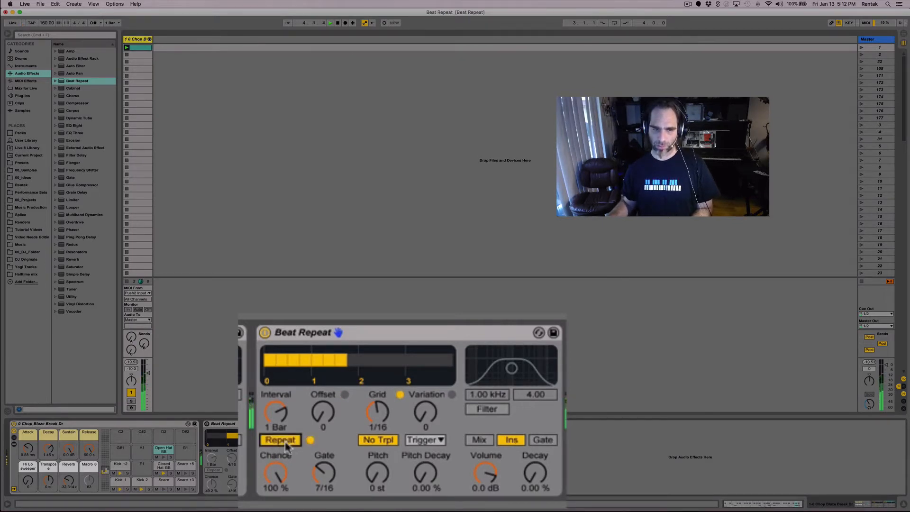
pyautogui.click(280, 441)
pyautogui.click(280, 440)
pyautogui.click(280, 441)
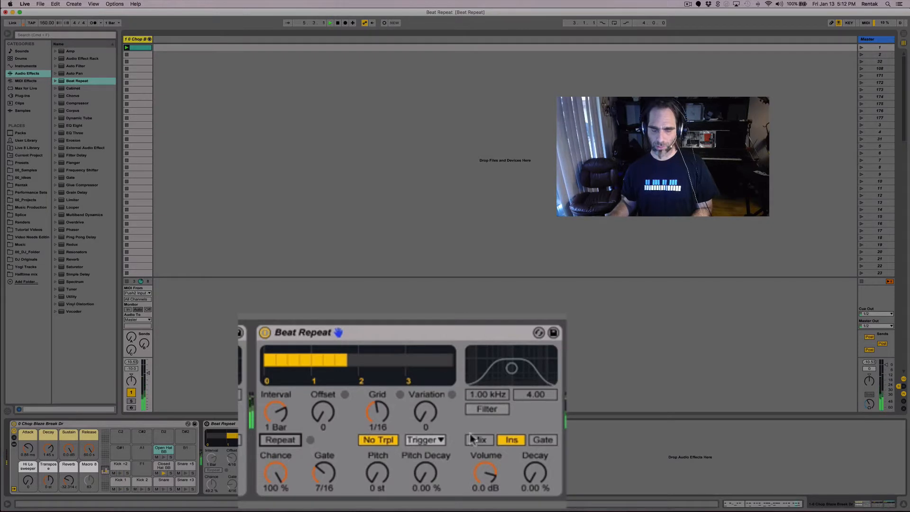
# Step: Set the Grid to 1/8 and toggle Repeat during playback to audition it in Ins mode, leaving Repeat off
pyautogui.moveTo(378, 413); pyautogui.dragTo(377, 409)
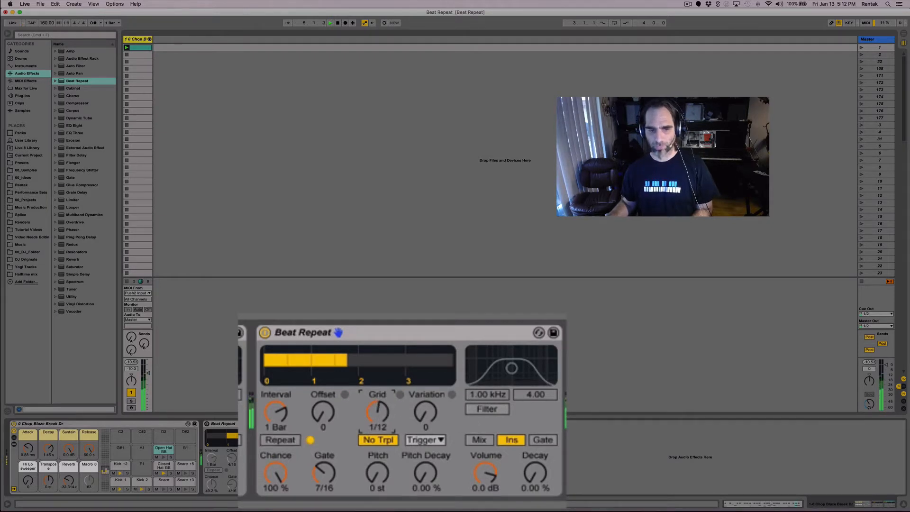
pyautogui.click(284, 441)
pyautogui.click(284, 441)
pyautogui.click(286, 441)
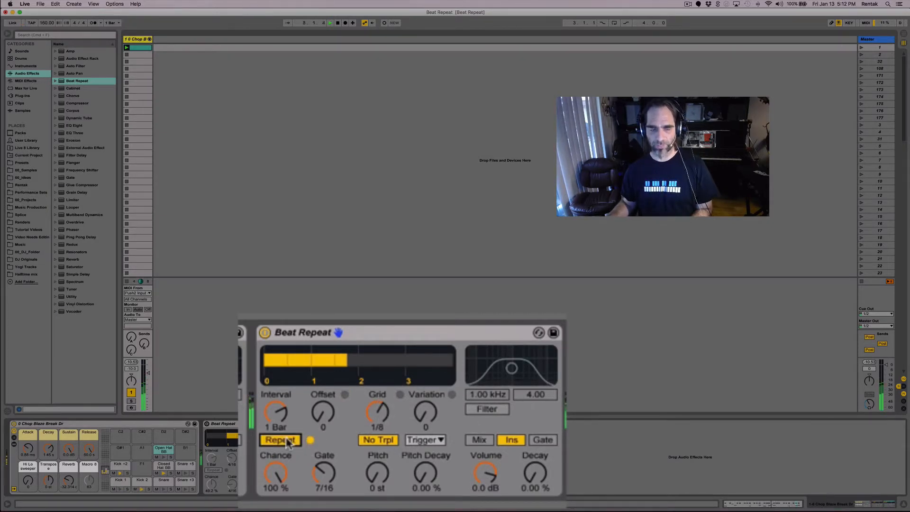
pyautogui.click(286, 441)
# Step: Switch Beat Repeat to Gate mode, play the loop with Repeat toggled on and off, and stop playback
pyautogui.click(543, 440)
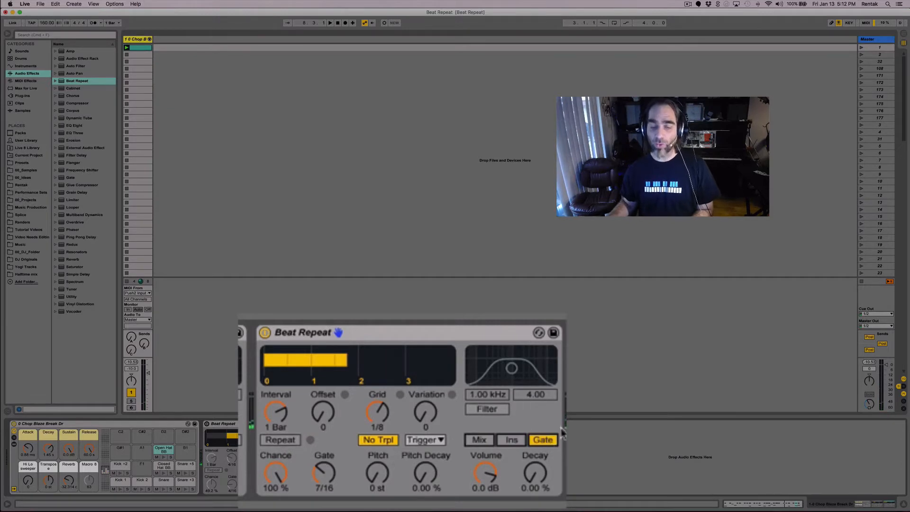
pyautogui.press('space')
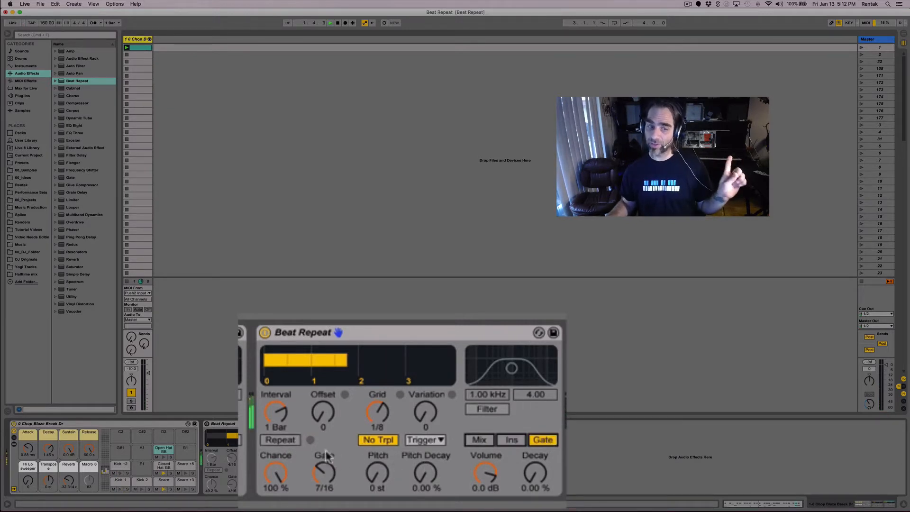
pyautogui.click(292, 444)
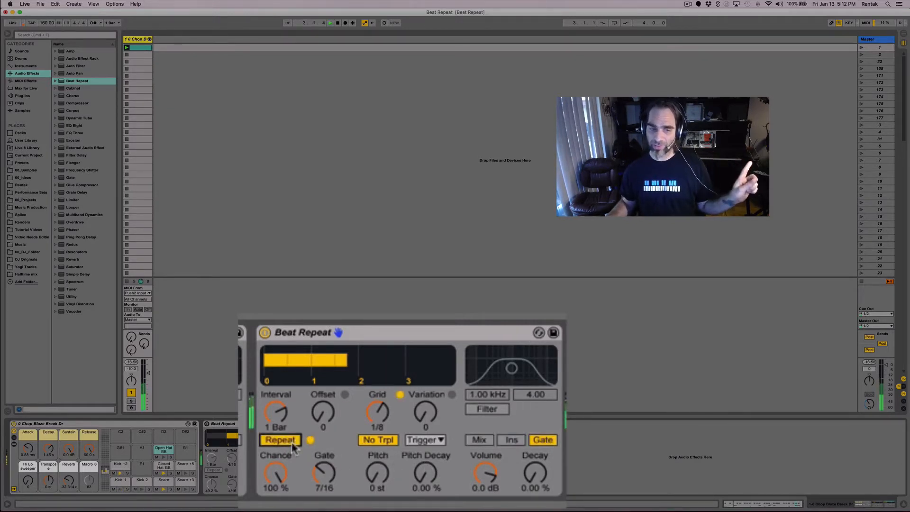
pyautogui.click(293, 444)
pyautogui.press('space')
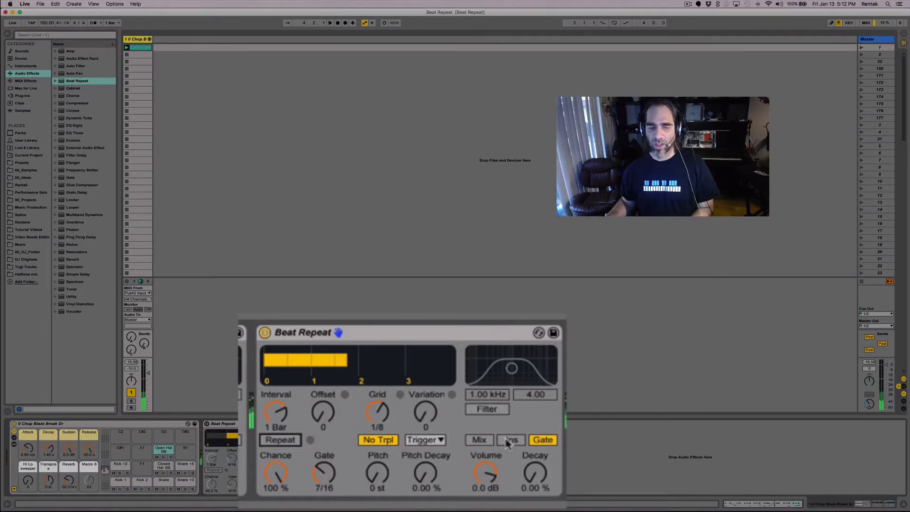
# Step: Return Beat Repeat to Ins mode and audition the loop with Repeat
pyautogui.click(511, 440)
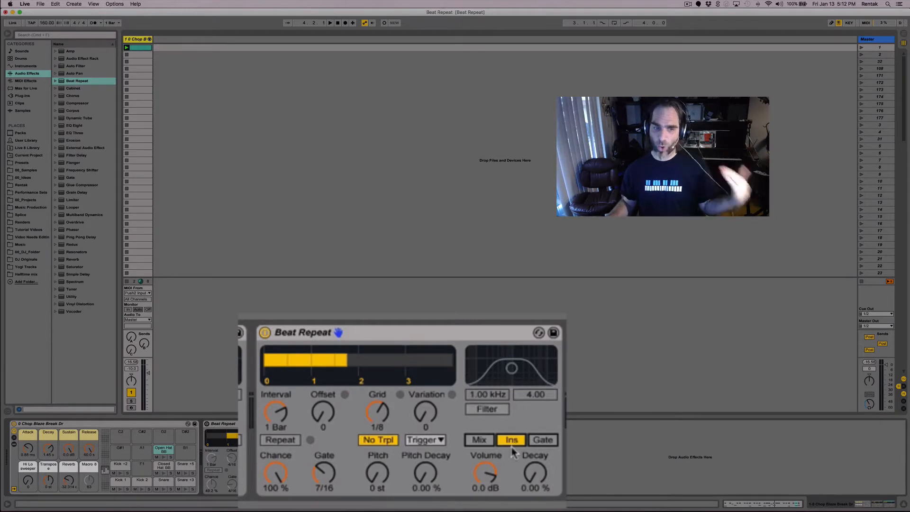
pyautogui.press('space')
pyautogui.click(280, 440)
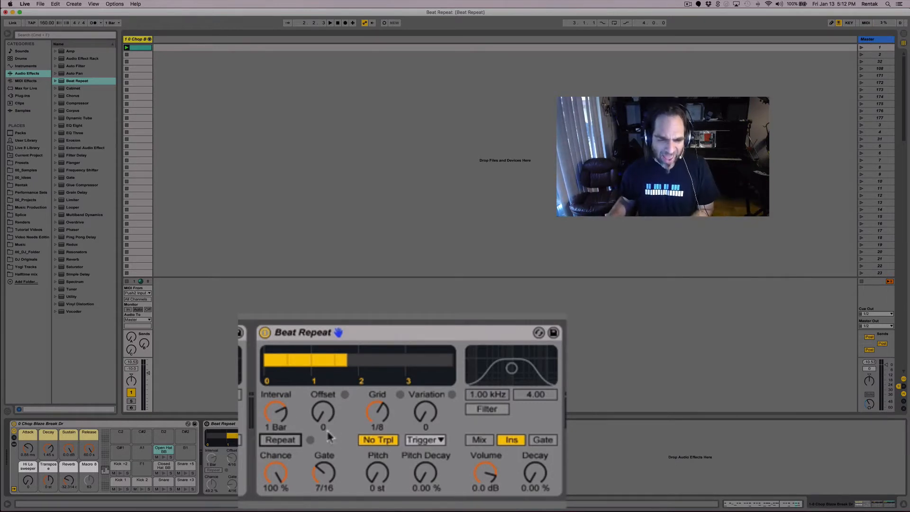
# Step: Set the Interval to 2 Bar, audition the loop, and return the Interval to 1 Bar
pyautogui.moveTo(286, 419)
pyautogui.mouseDown()
pyautogui.moveTo(285, 431)
pyautogui.moveTo(285, 411)
pyautogui.mouseUp()
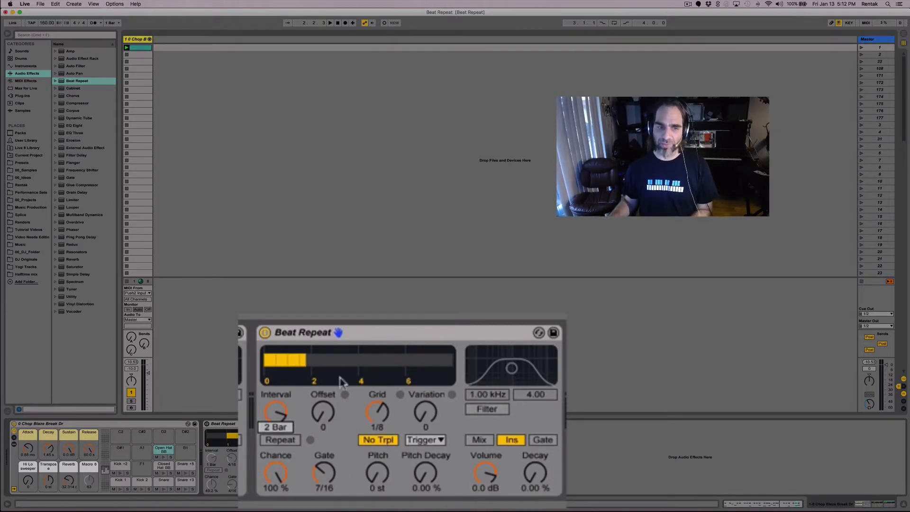
pyautogui.press('space')
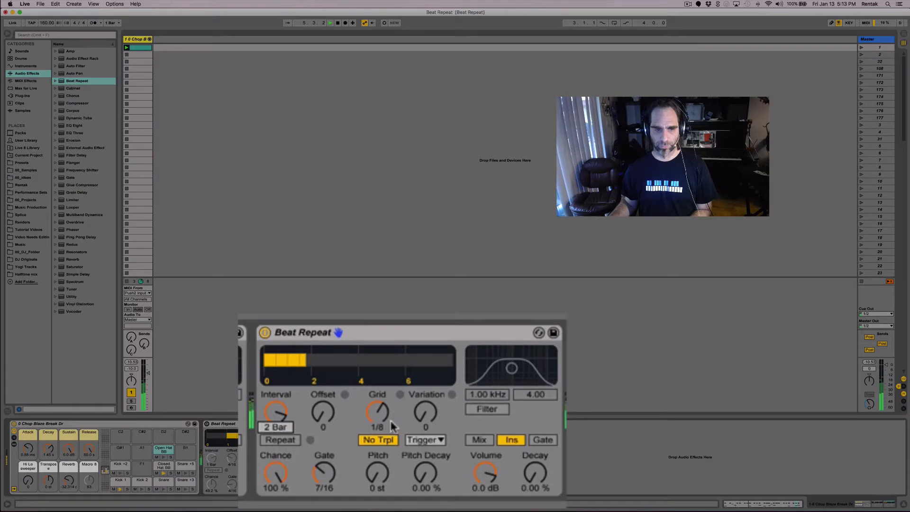
pyautogui.press('space')
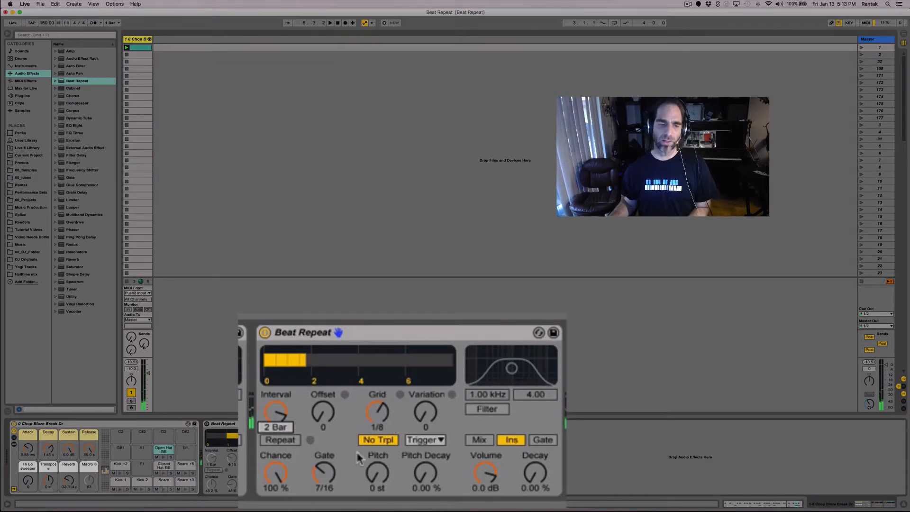
pyautogui.moveTo(283, 417); pyautogui.dragTo(282, 424)
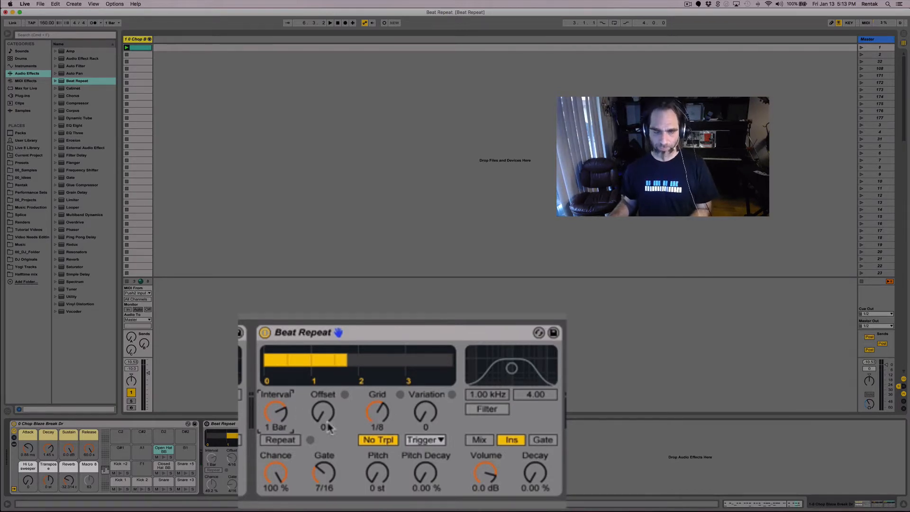
pyautogui.moveTo(263, 415); pyautogui.dragTo(301, 425)
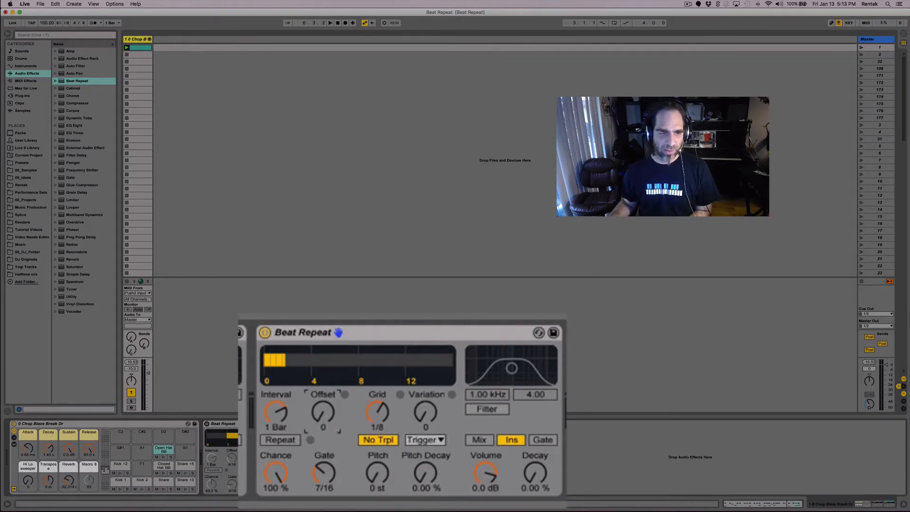
# Step: Set the Offset to 4/16 and the Gate to 12/16, and play the loop to hear the repeats
pyautogui.moveTo(323, 413)
pyautogui.mouseDown()
pyautogui.moveTo(323, 388)
pyautogui.moveTo(323, 409)
pyautogui.moveTo(322, 395)
pyautogui.moveTo(323, 402)
pyautogui.mouseUp()
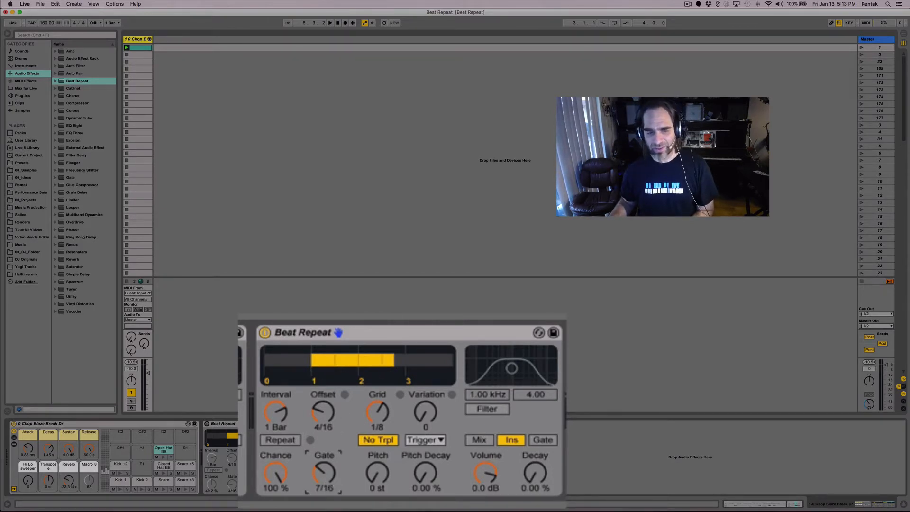
pyautogui.moveTo(330, 474); pyautogui.dragTo(330, 457)
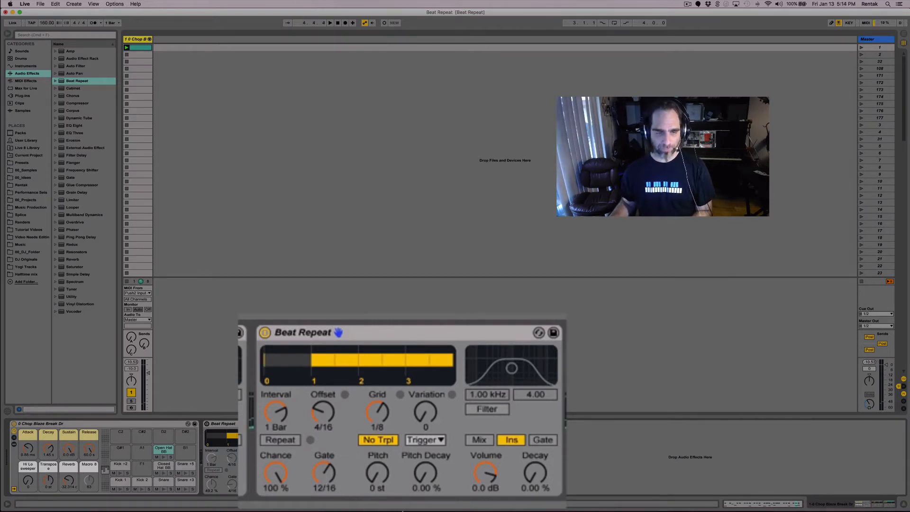
pyautogui.press('space')
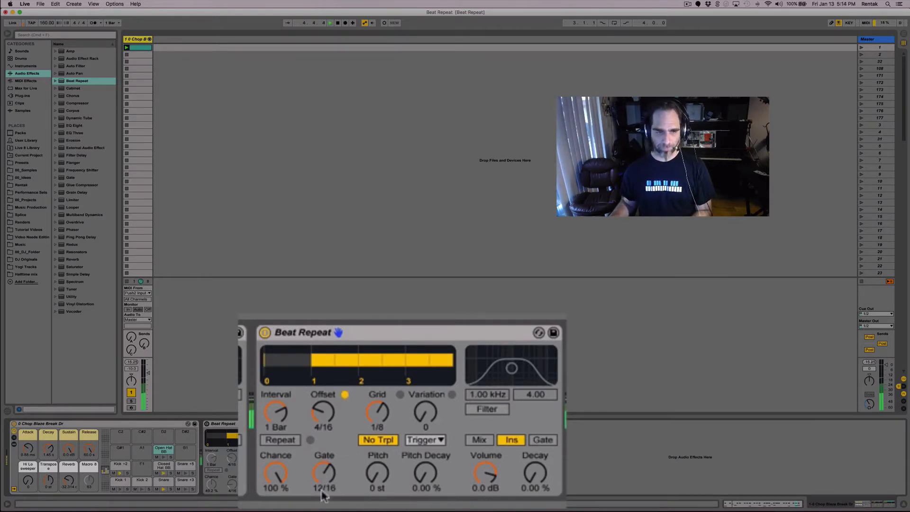
pyautogui.click(314, 488)
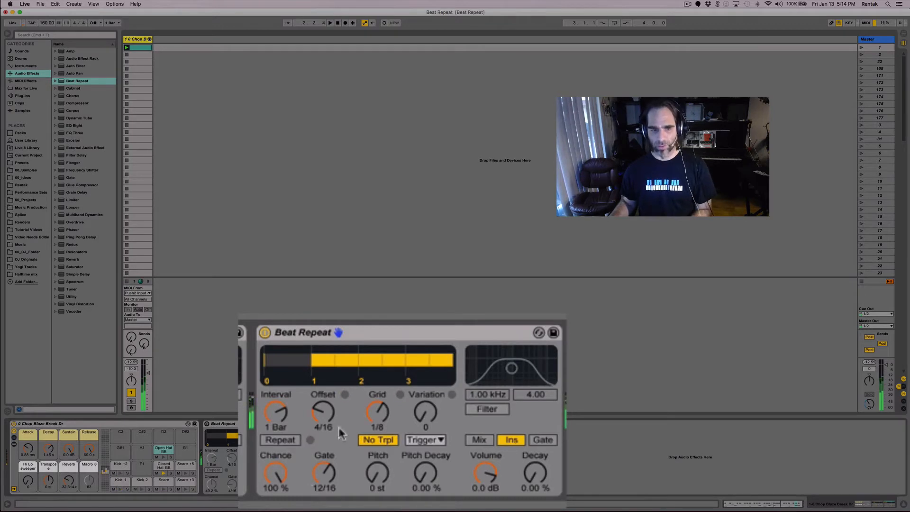
# Step: Shorten the Gate to 4/16 and audition the loop
pyautogui.moveTo(324, 472); pyautogui.dragTo(323, 498)
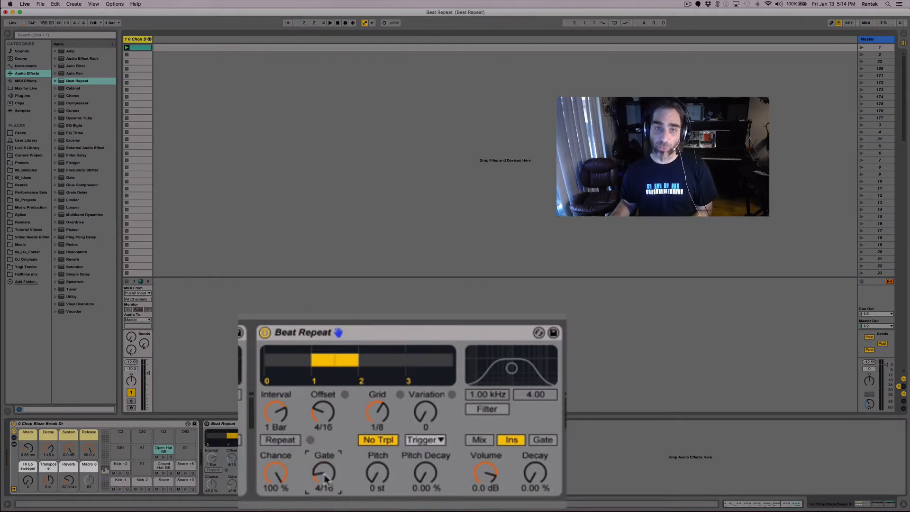
pyautogui.press('space')
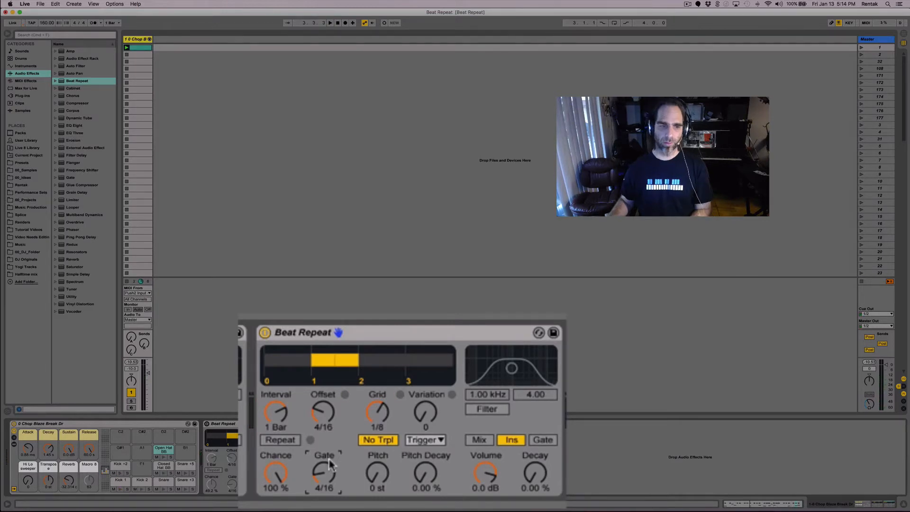
# Step: Audition the loop with the Offset at 8/16, and again with it returned to 4/16
pyautogui.moveTo(322, 412); pyautogui.dragTo(323, 403)
pyautogui.press('space')
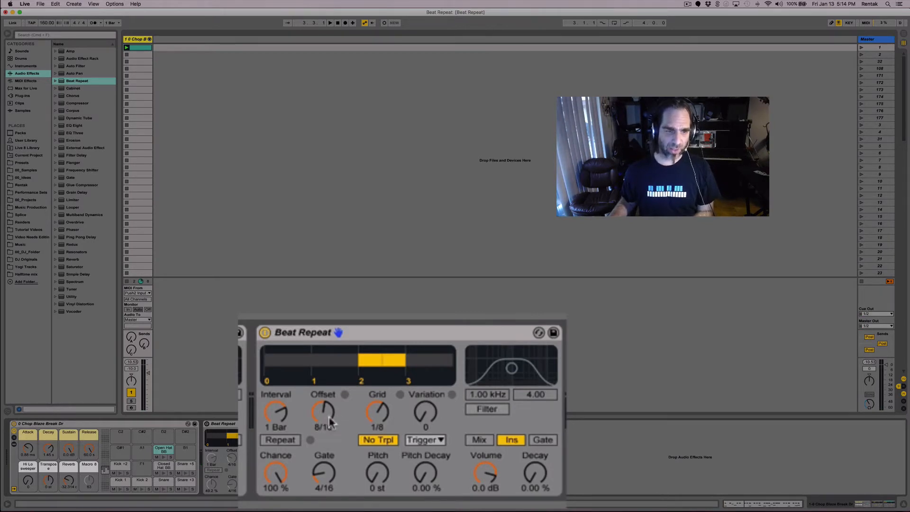
pyautogui.moveTo(328, 420); pyautogui.dragTo(328, 436)
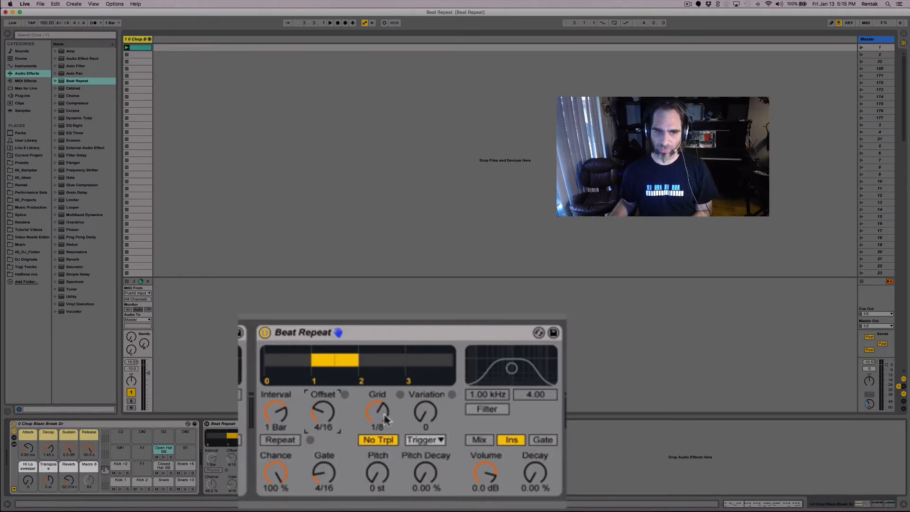
pyautogui.press('space')
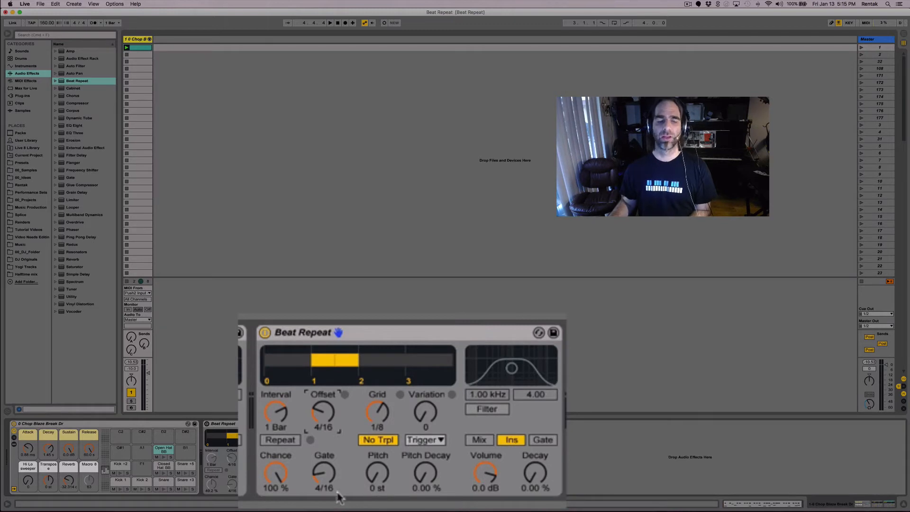
# Step: Lower the Chance to 52.4 % and play the loop to audition the randomly triggered repeats
pyautogui.moveTo(276, 474); pyautogui.dragTo(275, 477)
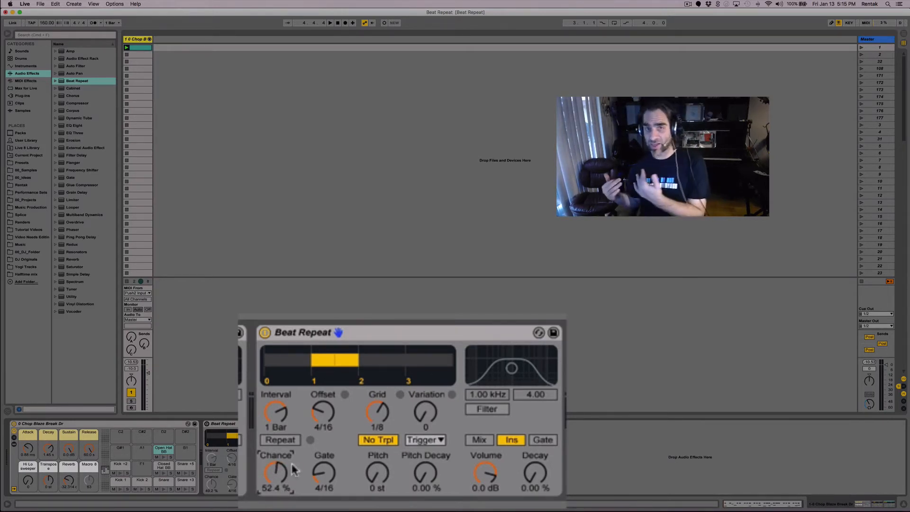
pyautogui.press('space')
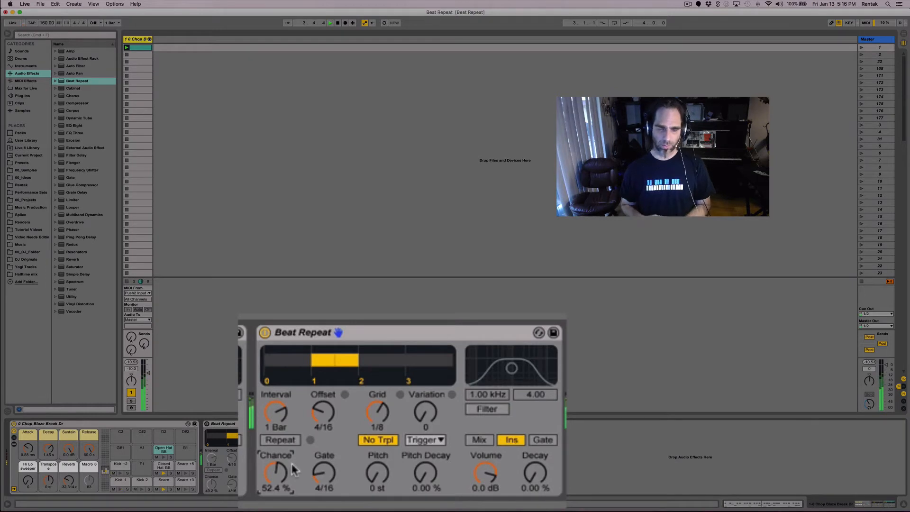
pyautogui.press('space')
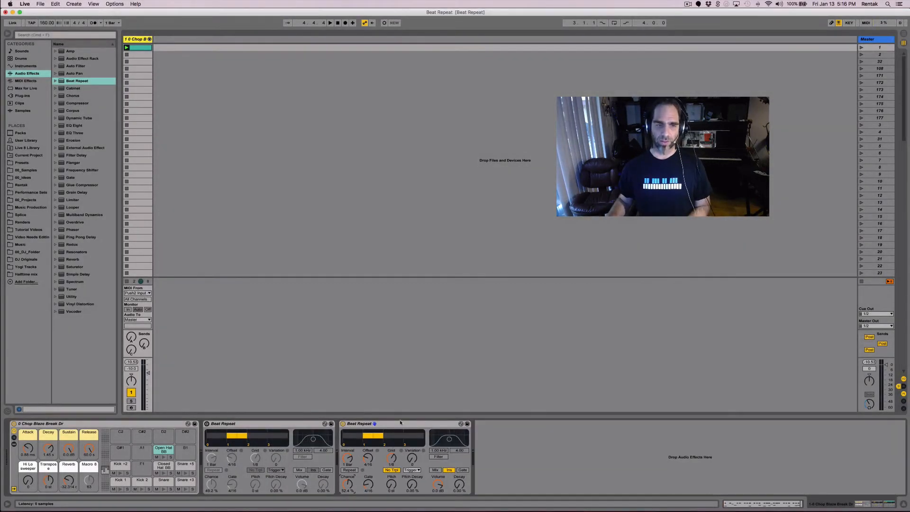
# Step: Save the second Beat Repeat's current settings as the default preset
pyautogui.click(398, 423)
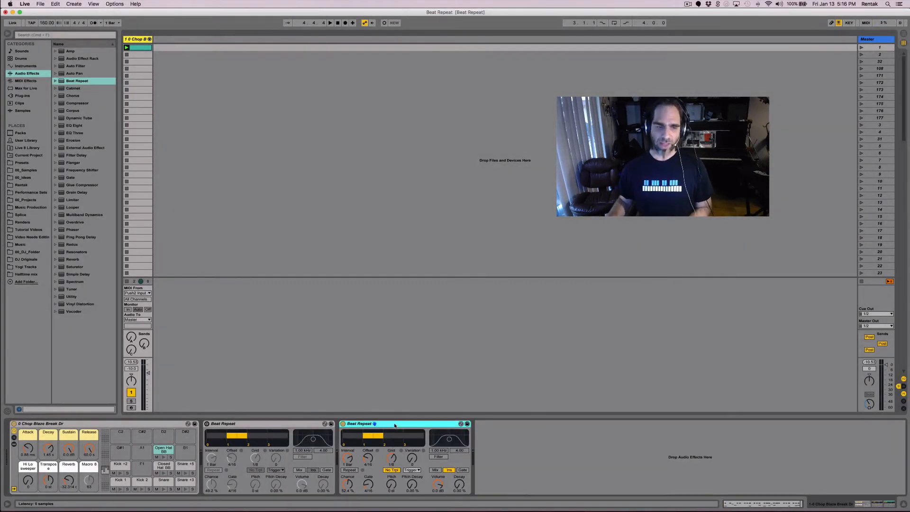
pyautogui.rightClick(396, 424)
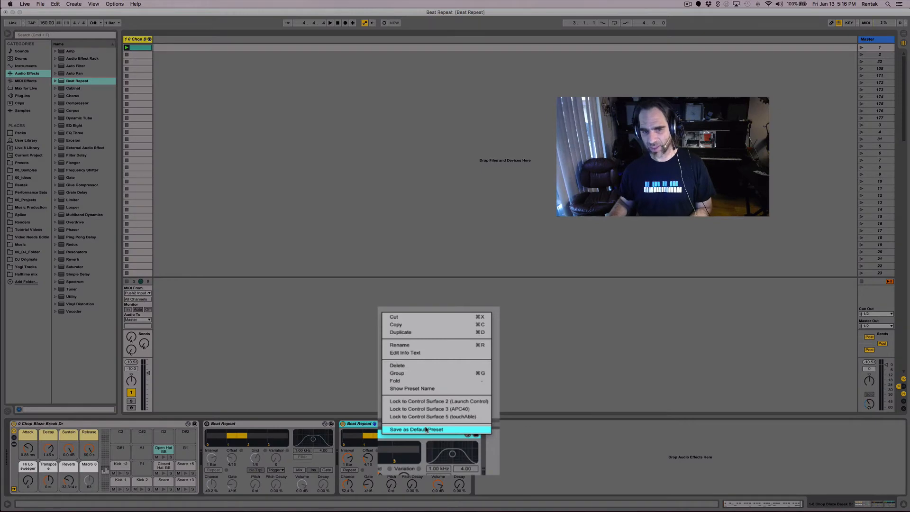
pyautogui.click(426, 429)
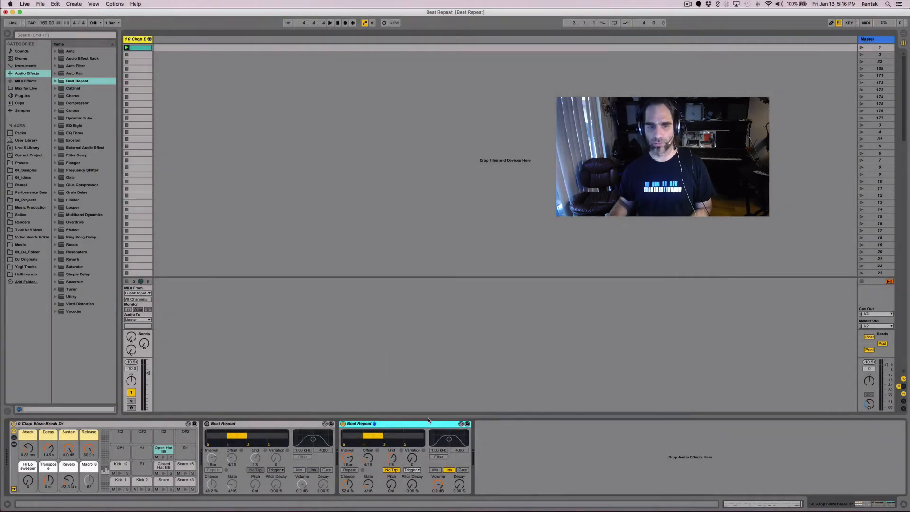
# Step: Add a new Beat Repeat at the end of the device chain and delete the previously adjusted Beat Repeat before it
pyautogui.moveTo(80, 81); pyautogui.dragTo(763, 492)
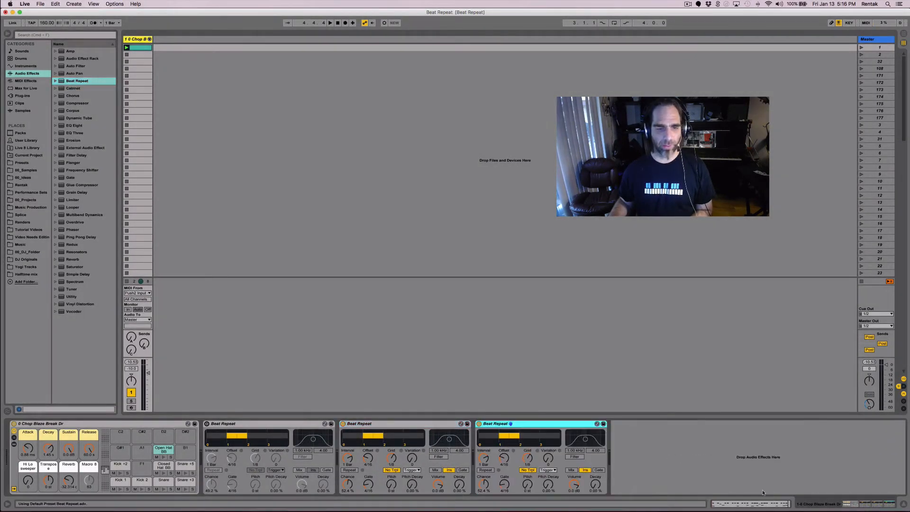
pyautogui.click(438, 428)
pyautogui.press('BackSpace')
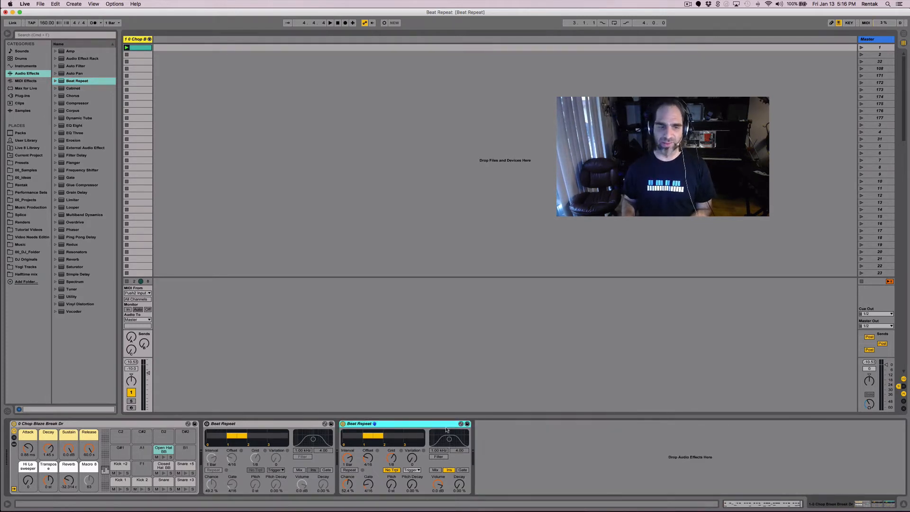
# Step: Delete the second Beat Repeat, set the remaining one's Gate to 8/16 and Chance to 100 %, and audition the loop
pyautogui.press('BackSpace')
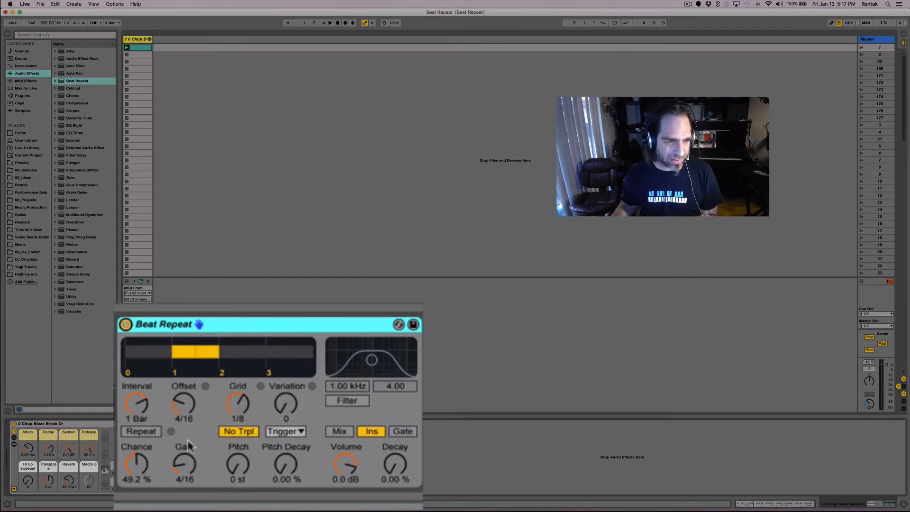
pyautogui.moveTo(190, 462); pyautogui.dragTo(191, 443)
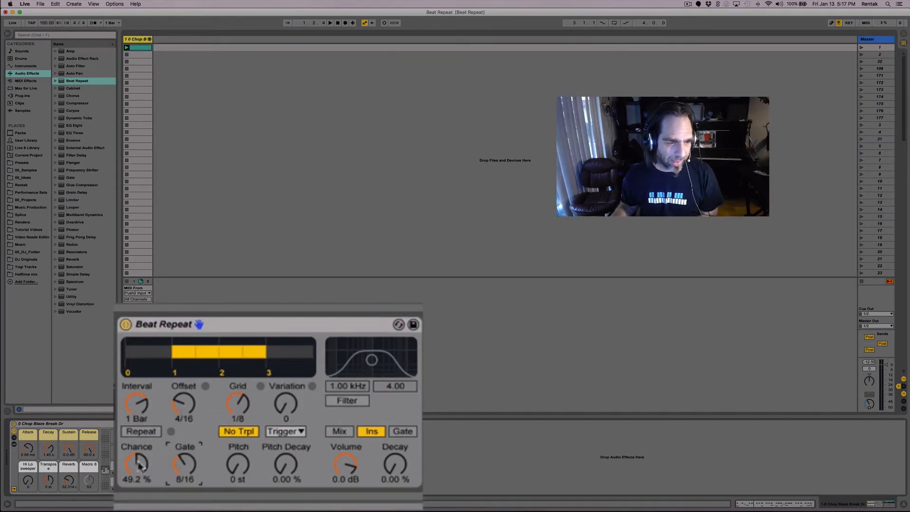
pyautogui.moveTo(142, 464); pyautogui.dragTo(142, 433)
pyautogui.press('space')
pyautogui.press('space')
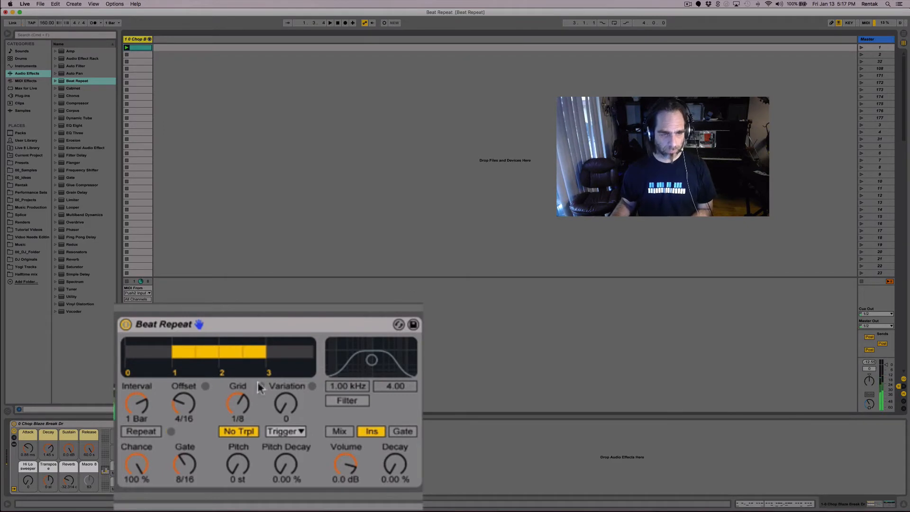
pyautogui.press('space')
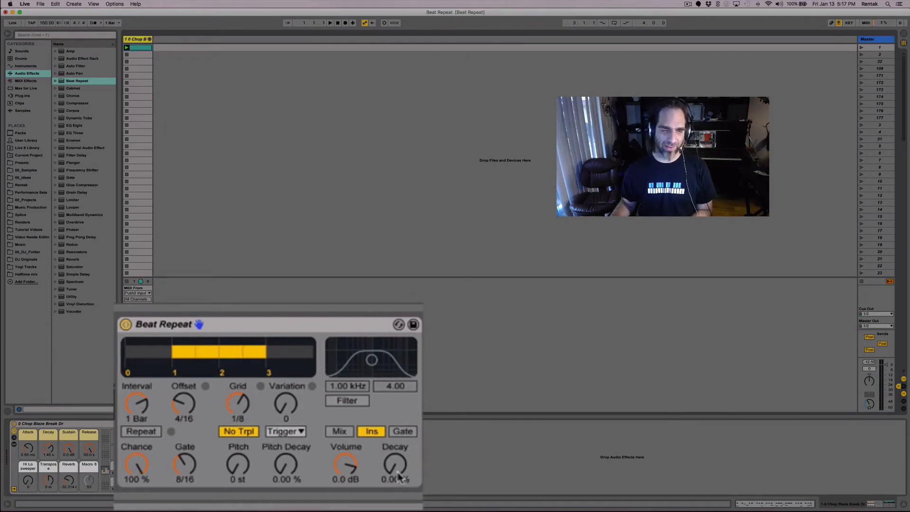
# Step: Audition the repeats with the volume Decay raised to 40.5 %, and again with it lowered to 27.8 %
pyautogui.moveTo(395, 463)
pyautogui.mouseDown()
pyautogui.moveTo(395, 436)
pyautogui.moveTo(399, 466)
pyautogui.mouseUp()
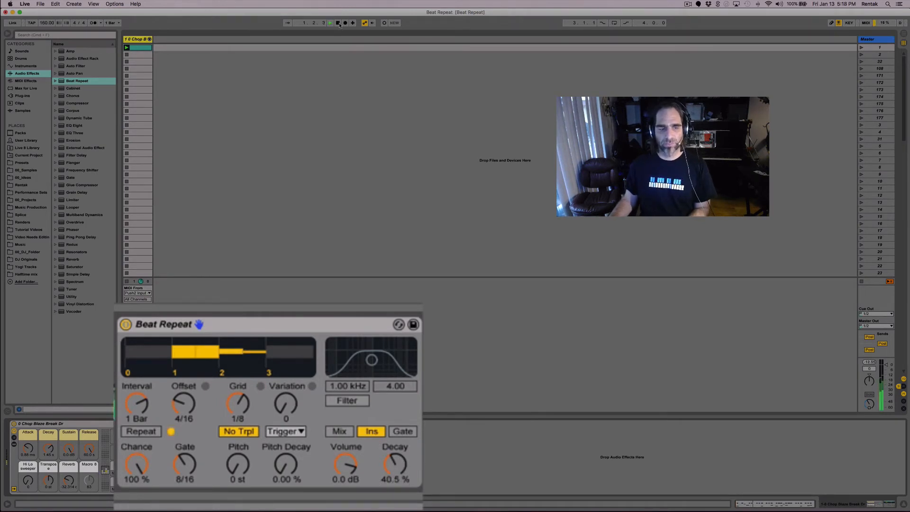
pyautogui.click(389, 475)
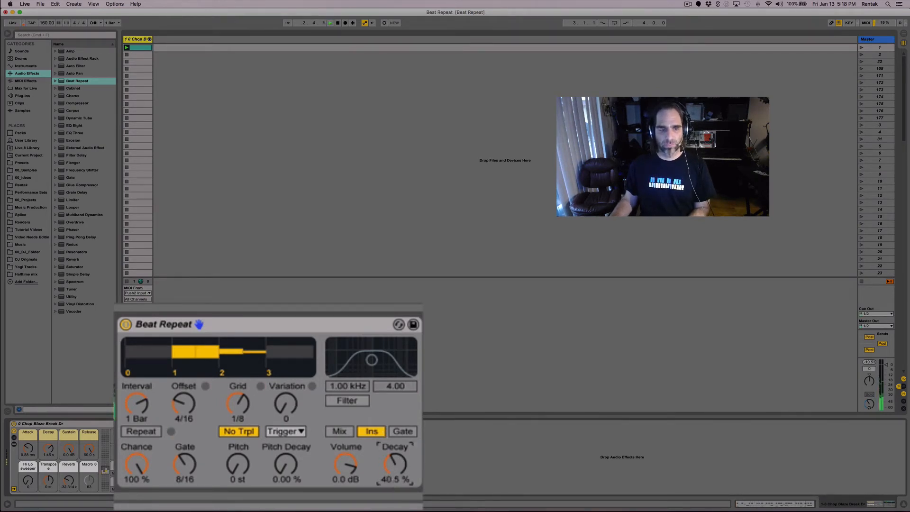
pyautogui.moveTo(393, 467); pyautogui.dragTo(393, 478)
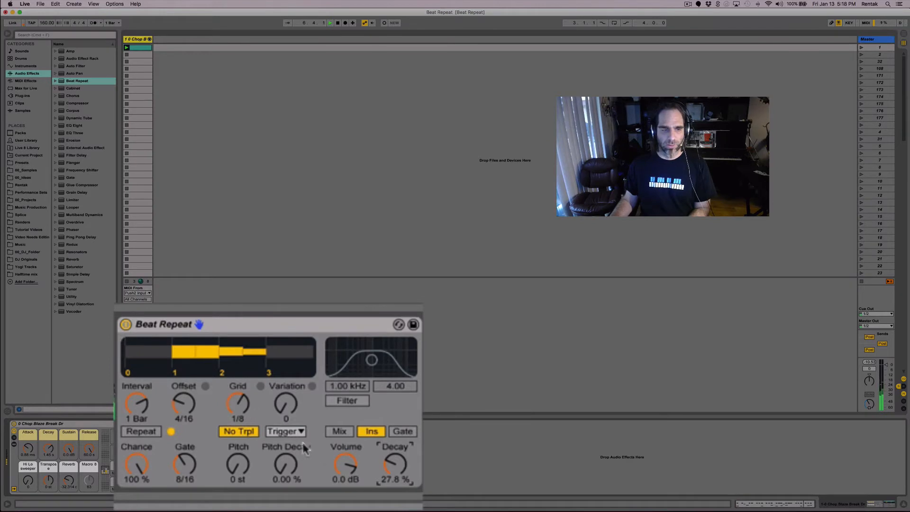
# Step: Audition Grid 1/16 with the Decay at 39.7 %, and return the Grid to 1/8 with the Decay at 34.9 %
pyautogui.click(238, 404)
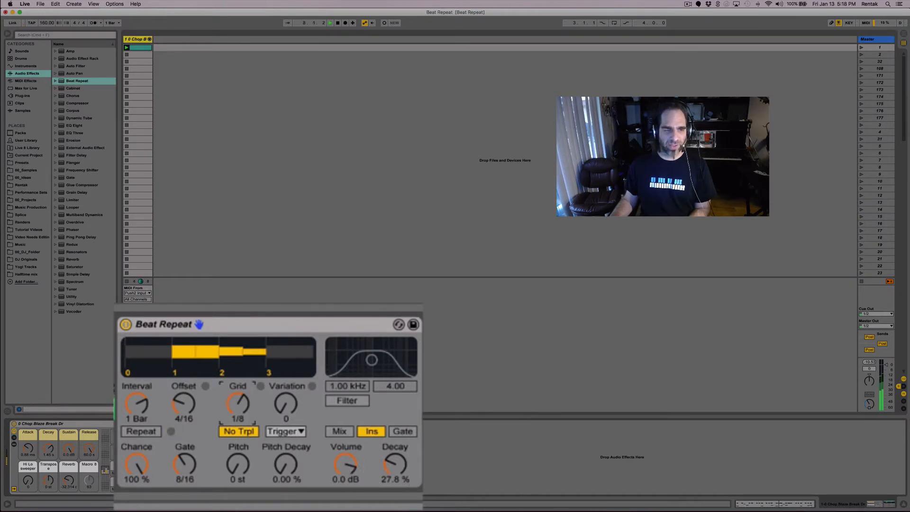
pyautogui.moveTo(237, 404); pyautogui.dragTo(238, 409)
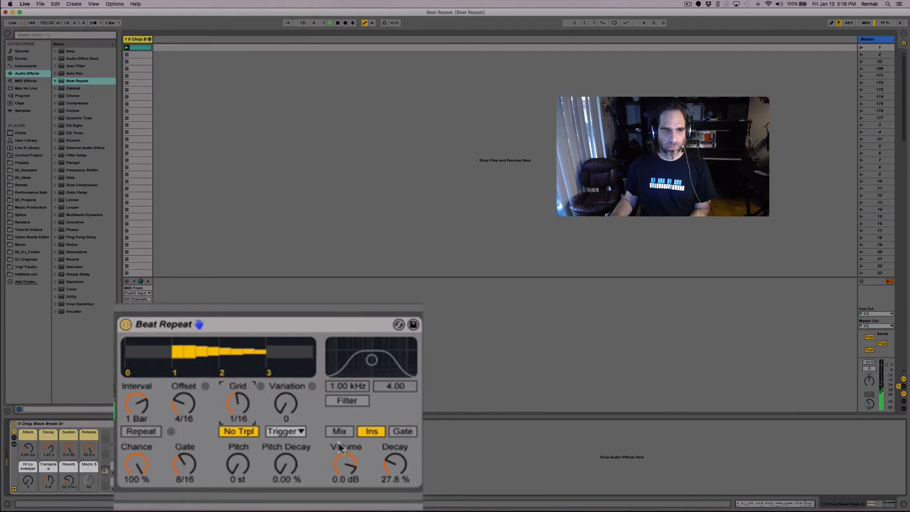
pyautogui.moveTo(394, 463); pyautogui.dragTo(394, 456)
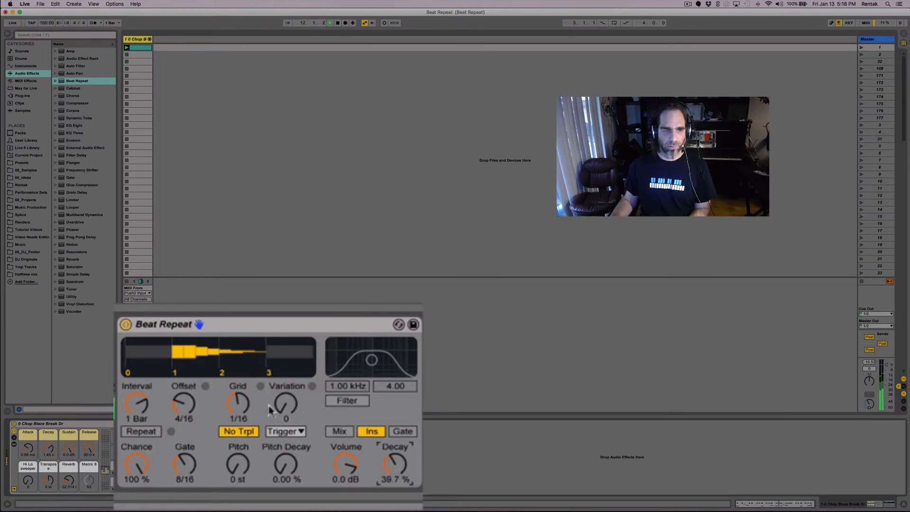
pyautogui.moveTo(238, 404); pyautogui.dragTo(238, 399)
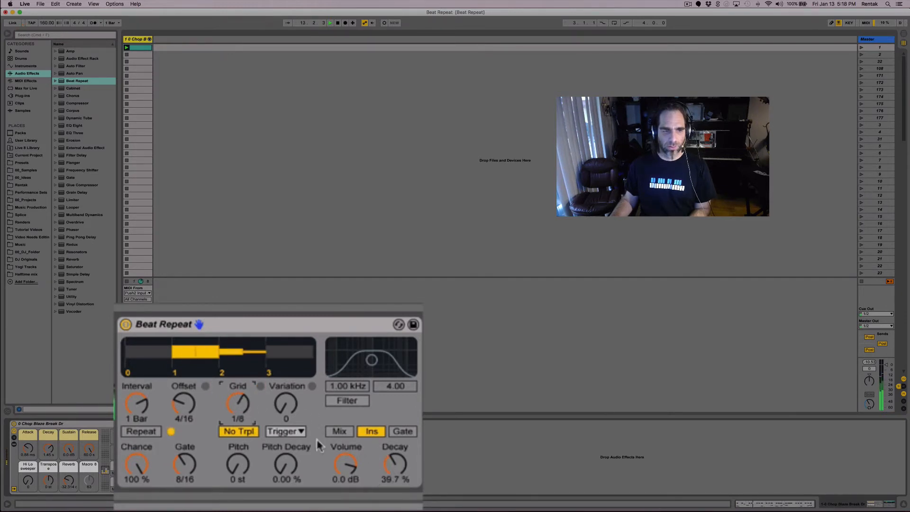
pyautogui.moveTo(385, 462); pyautogui.dragTo(386, 469)
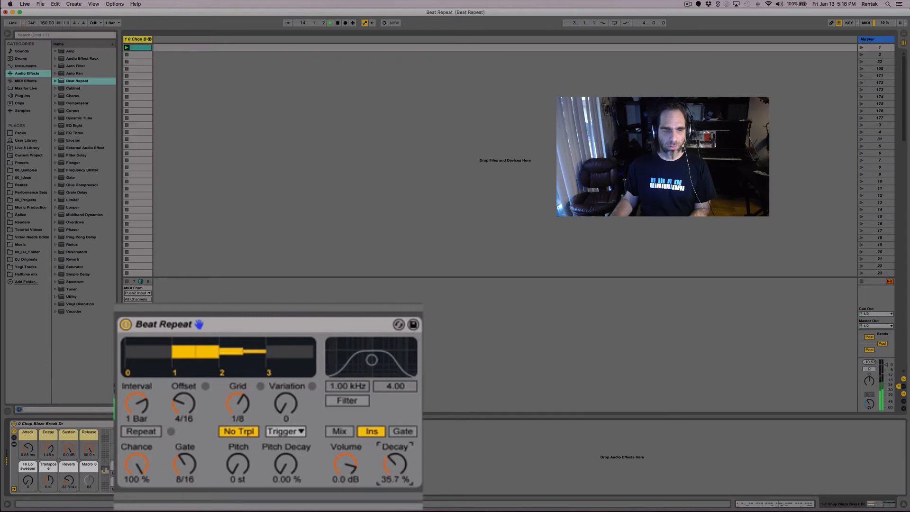
# Step: Set the grid Variation to 6, play the loop, and raise the Variation to 7 during playback
pyautogui.click(289, 416)
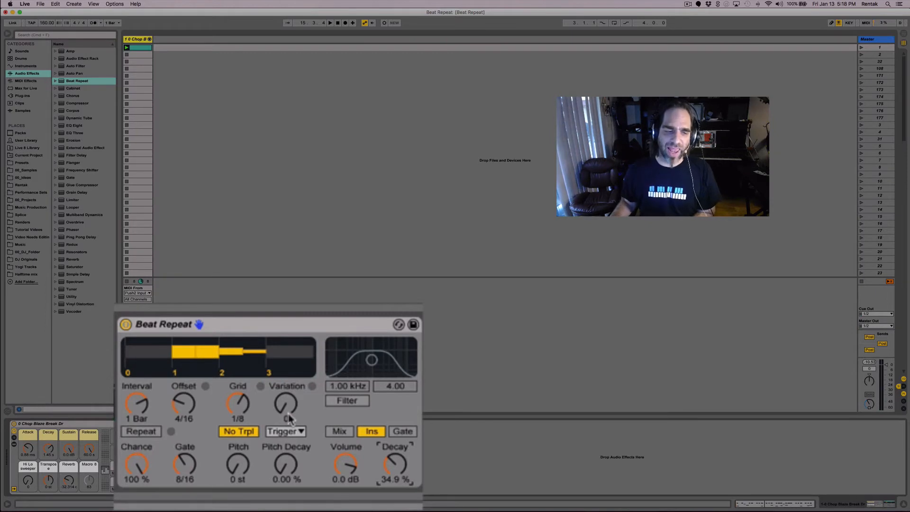
pyautogui.write('0')
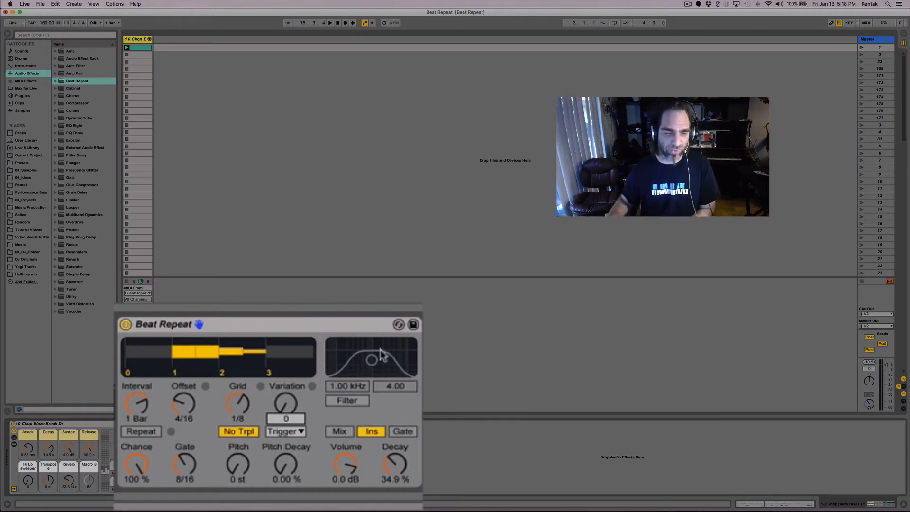
pyautogui.moveTo(278, 412)
pyautogui.mouseDown()
pyautogui.moveTo(279, 399)
pyautogui.moveTo(286, 404)
pyautogui.mouseUp()
pyautogui.press('space')
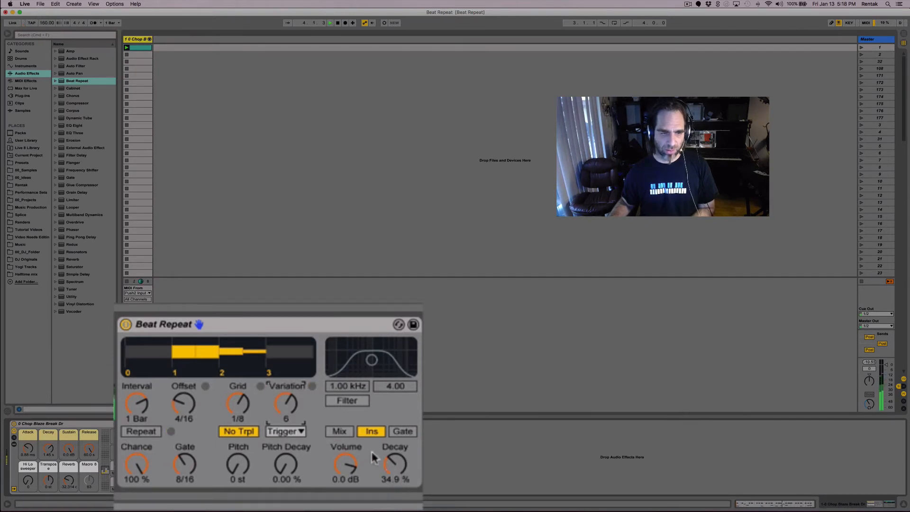
pyautogui.moveTo(288, 406); pyautogui.dragTo(288, 399)
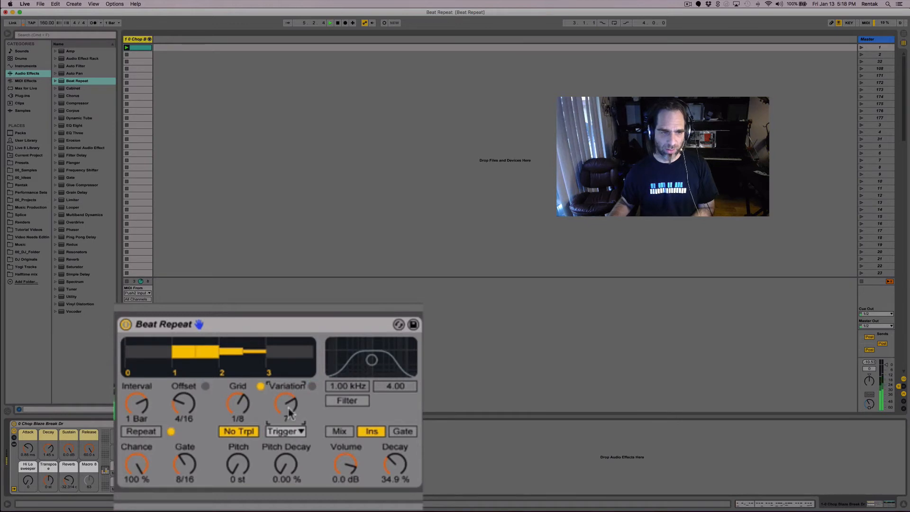
# Step: Audition the varied repeats with the Decay at 37.3 %, and again with it lowered to 16.7 %
pyautogui.click(385, 465)
pyautogui.moveTo(384, 465); pyautogui.dragTo(384, 463)
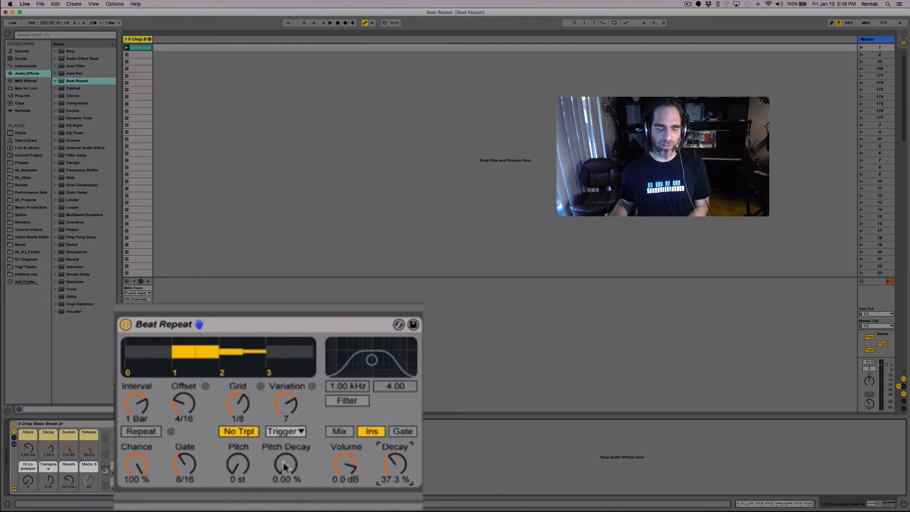
pyautogui.press('space')
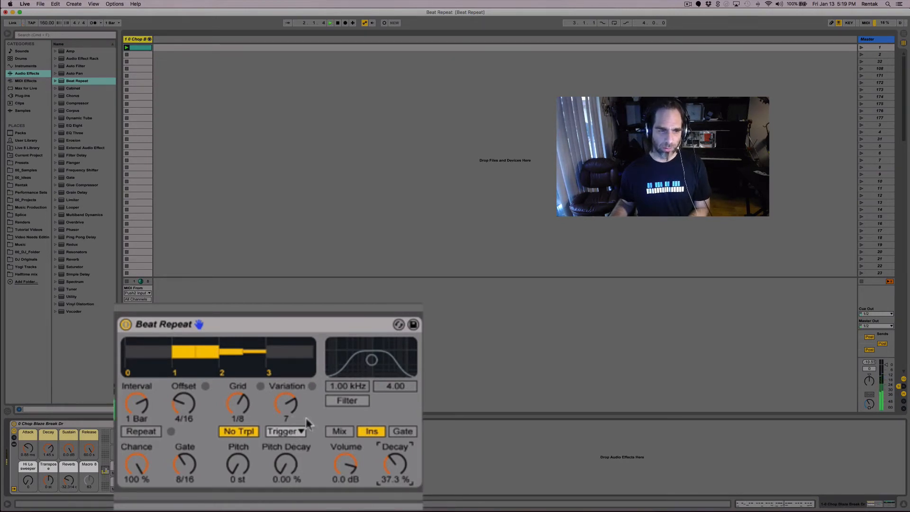
pyautogui.moveTo(396, 462); pyautogui.dragTo(396, 490)
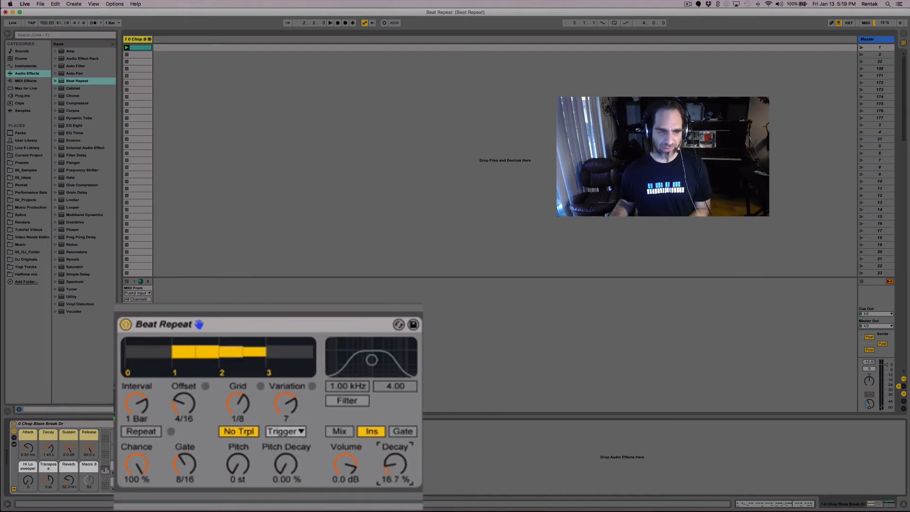
pyautogui.press('space')
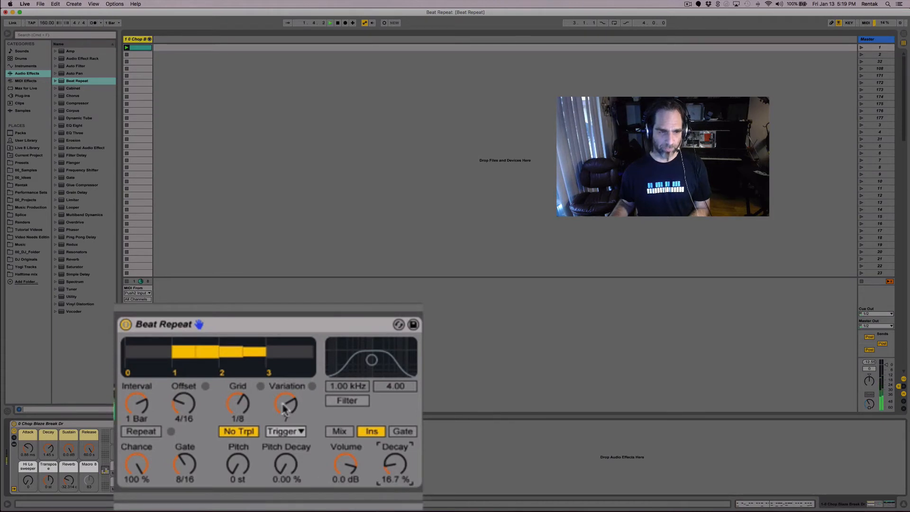
pyautogui.press('space')
# Step: Reset the Variation to 0 and audition Pitch Decay at 31.7 % and about 96 % before returning it to 0.00 %
pyautogui.moveTo(286, 407); pyautogui.dragTo(286, 424)
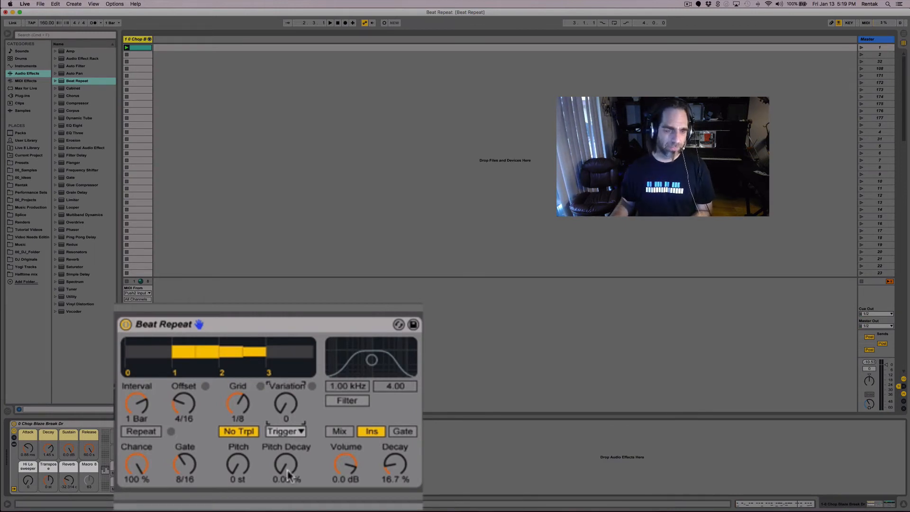
pyautogui.moveTo(286, 479); pyautogui.dragTo(286, 467)
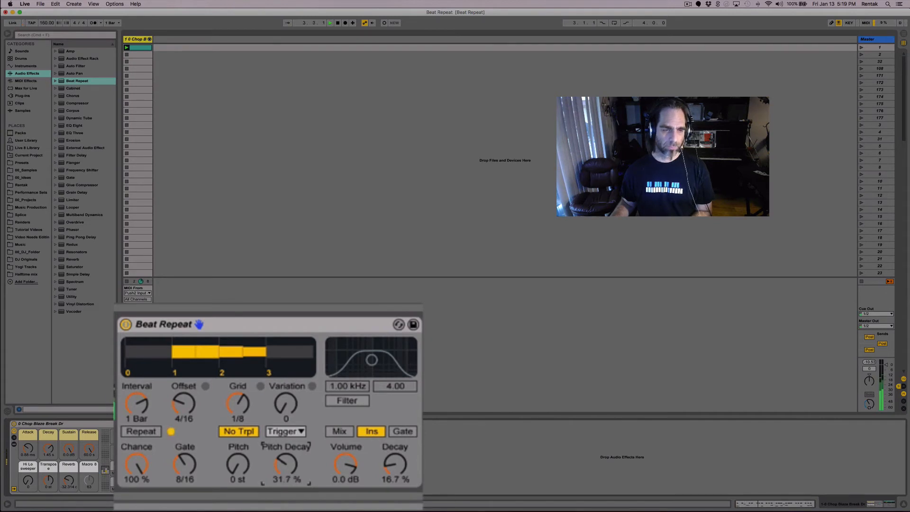
pyautogui.moveTo(295, 479)
pyautogui.mouseDown()
pyautogui.moveTo(295, 450)
pyautogui.moveTo(287, 472)
pyautogui.mouseUp()
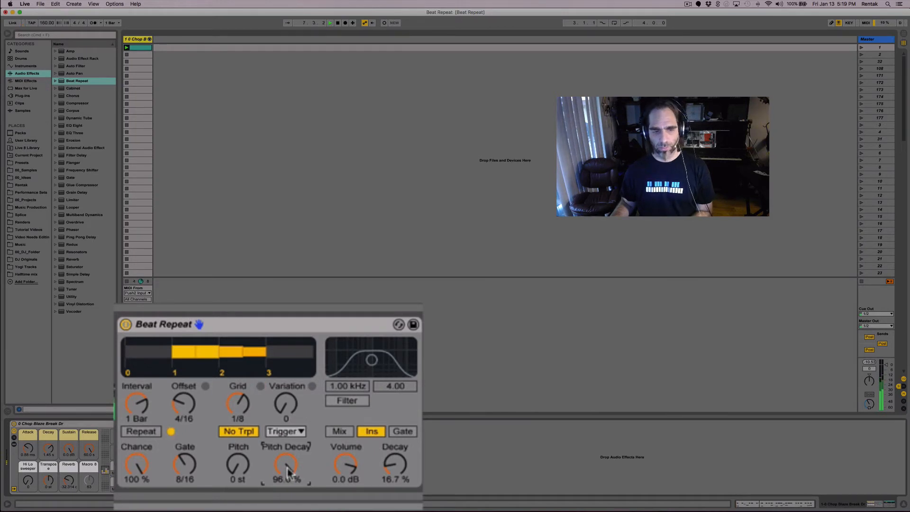
pyautogui.moveTo(287, 472); pyautogui.dragTo(287, 497)
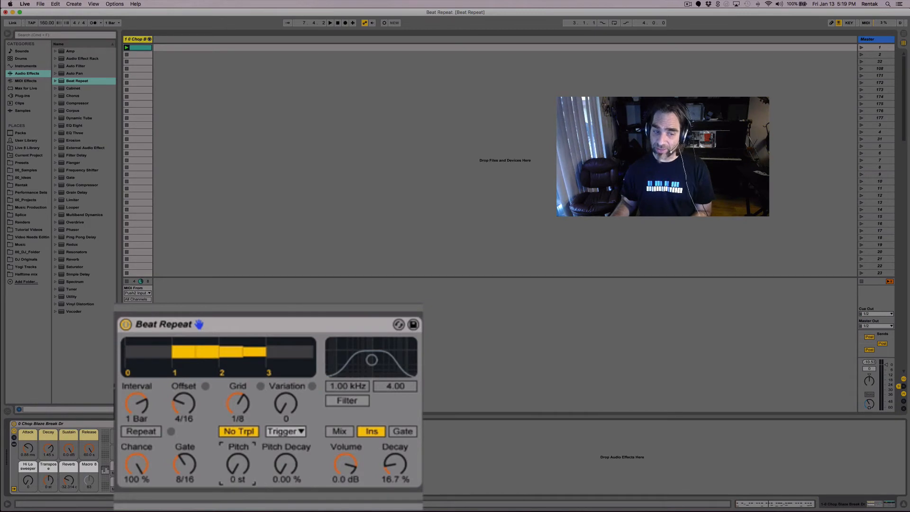
# Step: While the loop plays, try Pitch at -2 st and 0 st, and settle on Pitch -2 st, Pitch Decay 75.4 % and Decay 25.4 %
pyautogui.press('space')
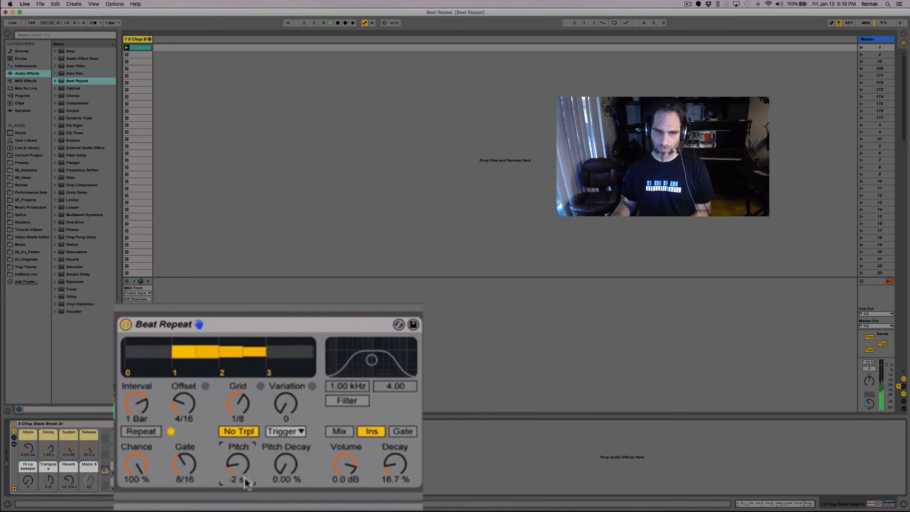
pyautogui.moveTo(245, 478); pyautogui.dragTo(236, 459)
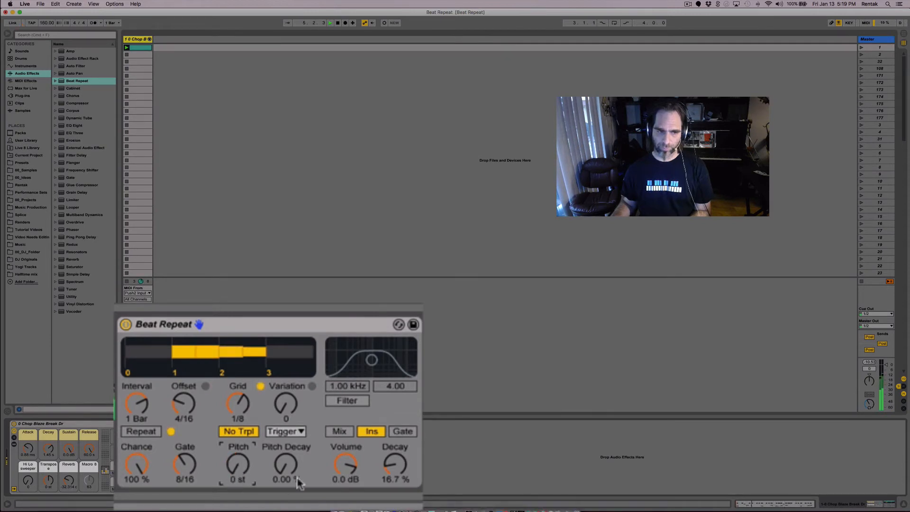
pyautogui.moveTo(294, 481); pyautogui.dragTo(294, 464)
pyautogui.moveTo(240, 472)
pyautogui.mouseDown()
pyautogui.moveTo(241, 453)
pyautogui.moveTo(240, 463)
pyautogui.moveTo(286, 466)
pyautogui.moveTo(236, 462)
pyautogui.mouseUp()
pyautogui.moveTo(394, 469); pyautogui.dragTo(397, 467)
pyautogui.moveTo(237, 464); pyautogui.dragTo(237, 470)
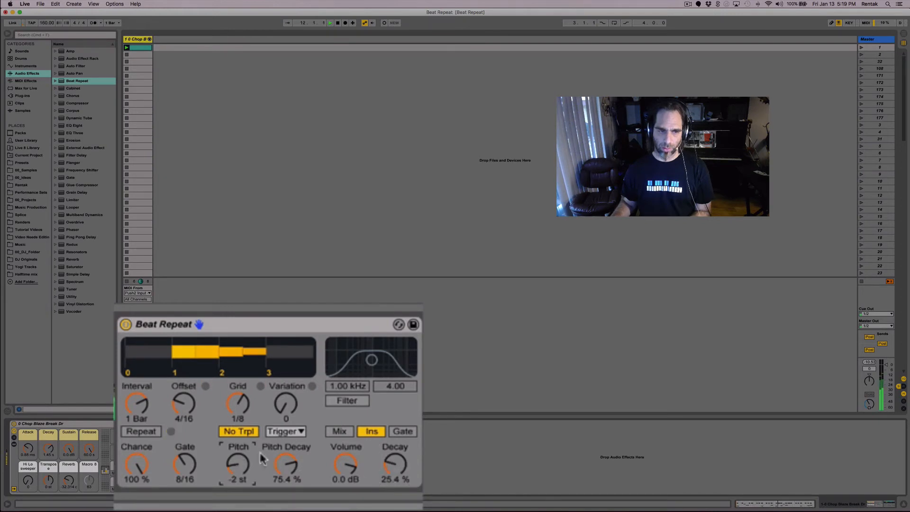
# Step: Compare the Mix and Insert output modes, keep Insert, and reset Pitch to 0 st and Decay to 0.00 %
pyautogui.click(337, 432)
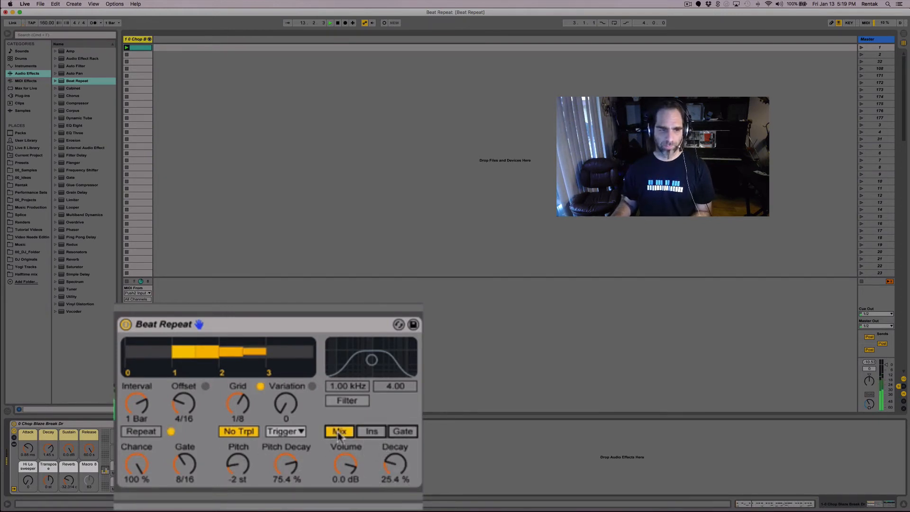
pyautogui.click(368, 432)
pyautogui.press('space')
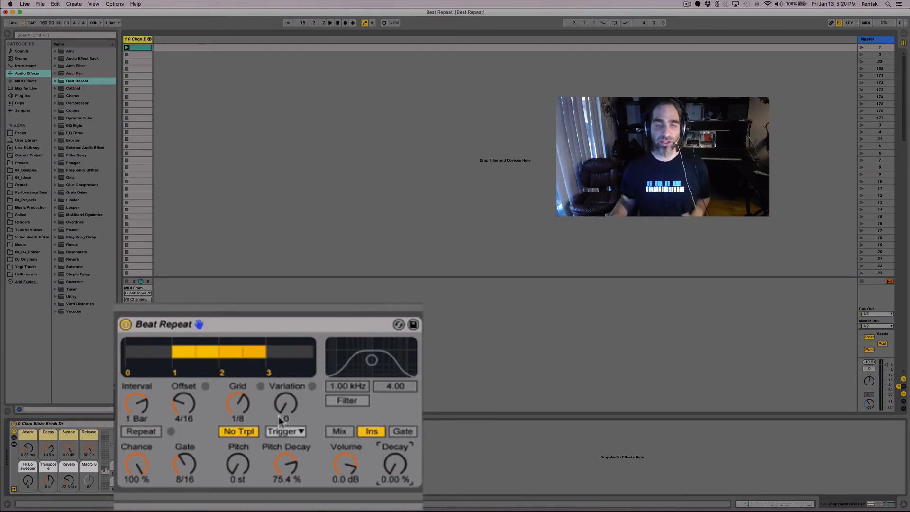
# Step: Enable the Beat Repeat's filter and move its band to 4.49 kHz with a width of 3.16 while the loop plays
pyautogui.click(352, 403)
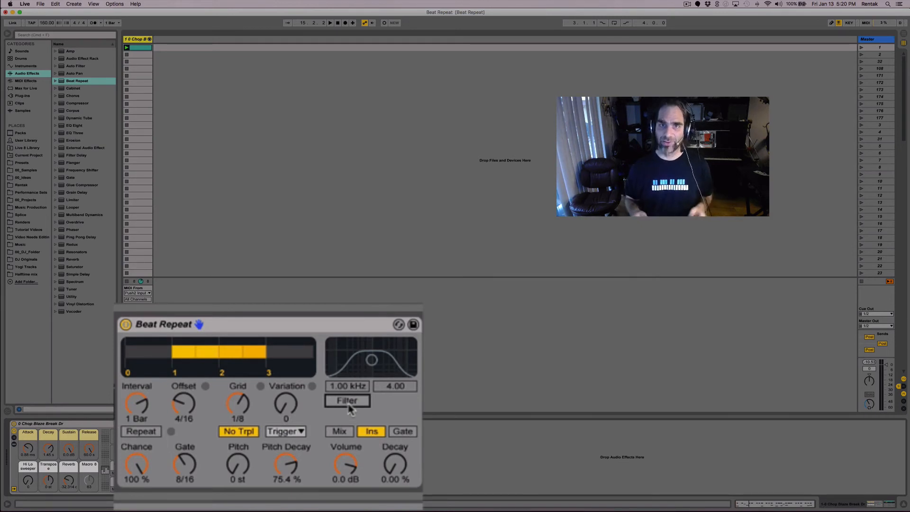
pyautogui.press('space')
pyautogui.click(362, 407)
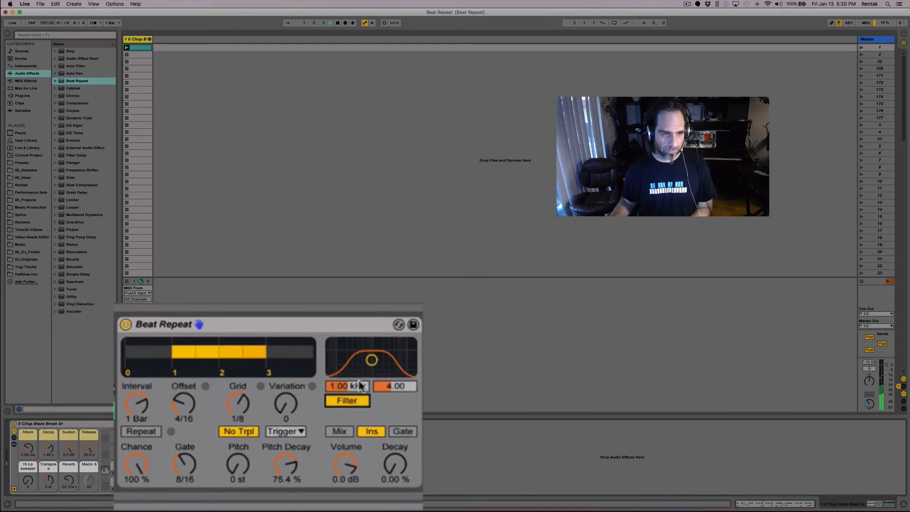
pyautogui.moveTo(371, 360); pyautogui.dragTo(392, 362)
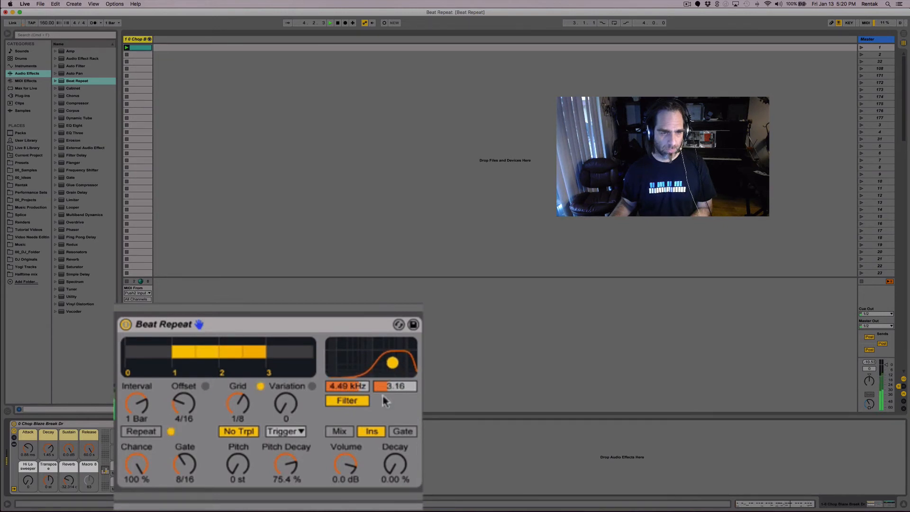
# Step: Set the Pitch Decay to 24.2 %, Decay to 9.52 %, Variation to 6 and Chance to 73.0 % while auditioning the filtered repeats
pyautogui.moveTo(400, 457); pyautogui.dragTo(401, 450)
pyautogui.moveTo(288, 473); pyautogui.dragTo(288, 509)
pyautogui.moveTo(388, 464); pyautogui.dragTo(388, 463)
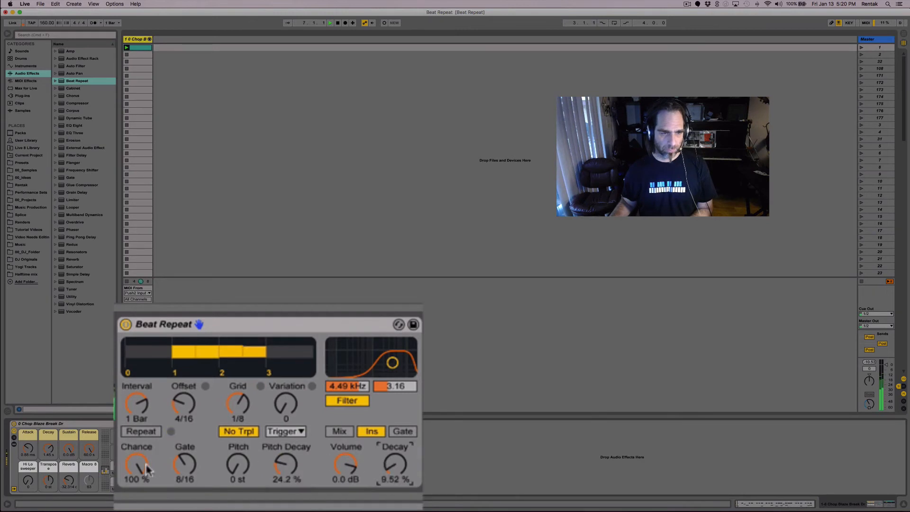
pyautogui.moveTo(289, 424); pyautogui.dragTo(299, 420)
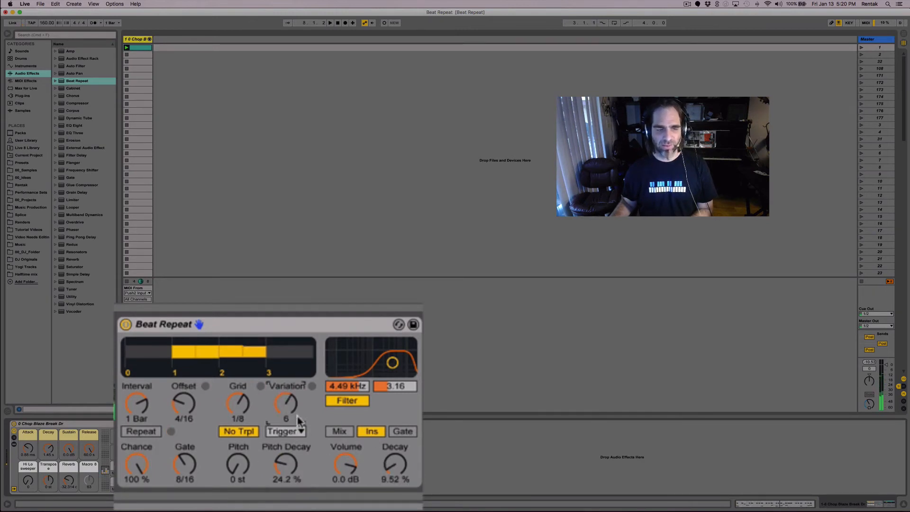
pyautogui.moveTo(142, 474); pyautogui.dragTo(142, 484)
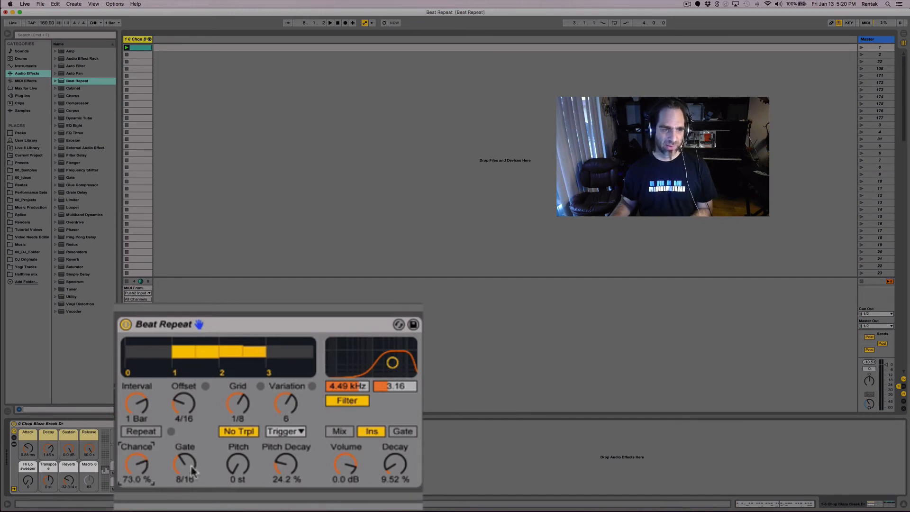
# Step: Set the Beat Repeat's Variation to 10, Chance to 67.5 % and Pitch Decay to 23.0 %
pyautogui.moveTo(295, 406); pyautogui.dragTo(318, 323)
pyautogui.click(142, 479)
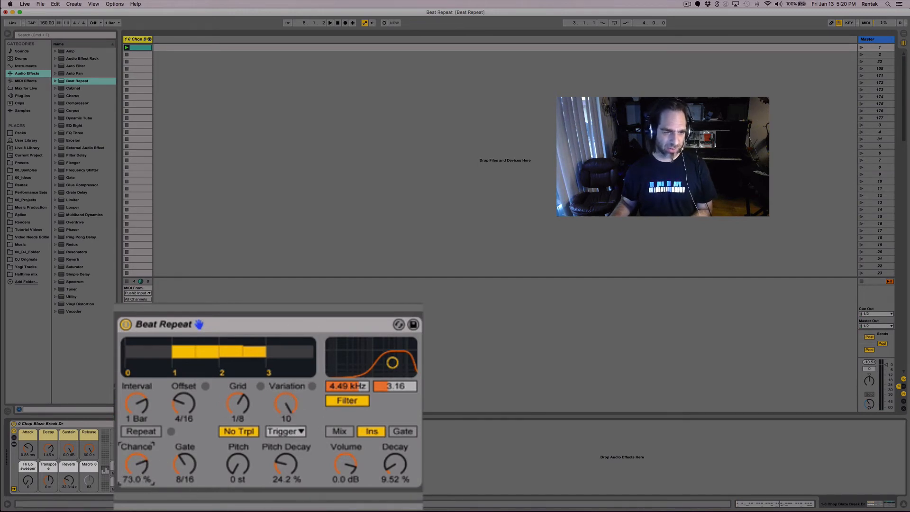
pyautogui.moveTo(142, 479); pyautogui.dragTo(142, 482)
pyautogui.click(281, 462)
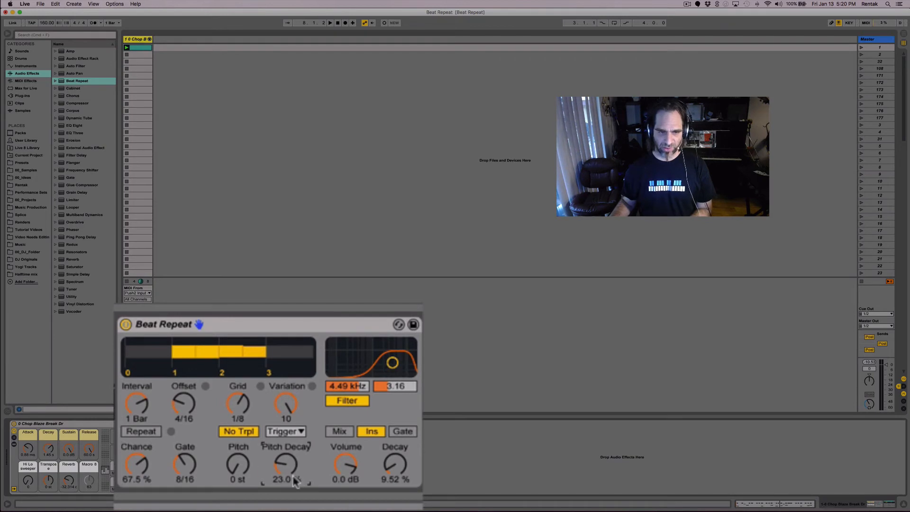
# Step: Move the Beat Repeat's filter band to 4.49 kHz with a width of 7.14 and raise Decay to 30.2 % while the loop plays
pyautogui.moveTo(404, 379); pyautogui.dragTo(396, 352)
pyautogui.press('space')
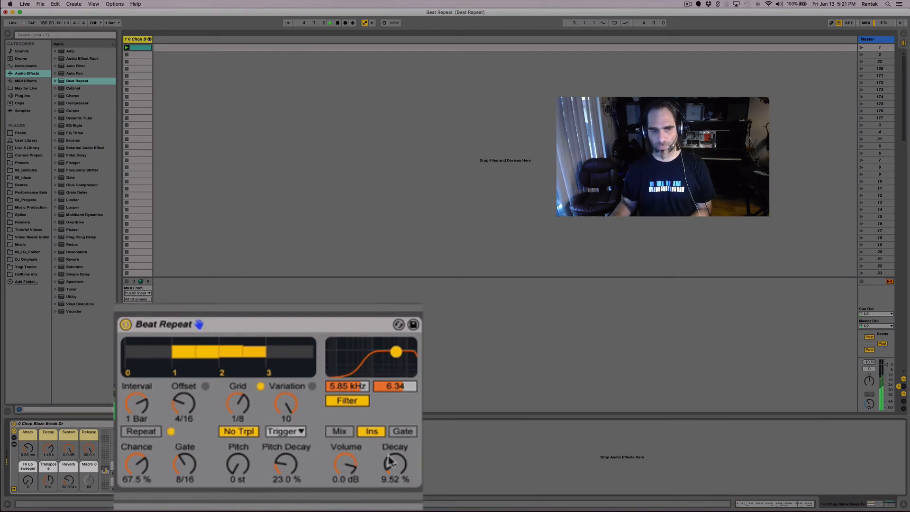
pyautogui.moveTo(393, 461); pyautogui.dragTo(393, 451)
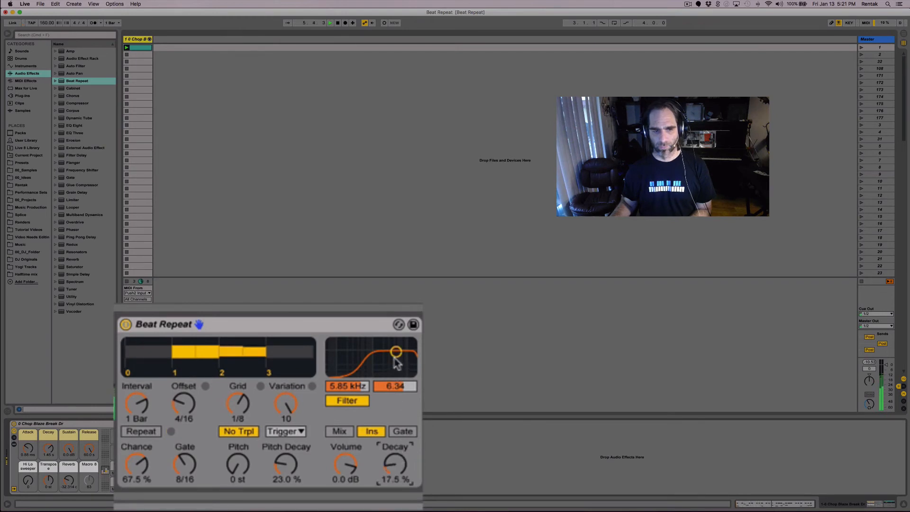
pyautogui.moveTo(396, 352); pyautogui.dragTo(404, 360)
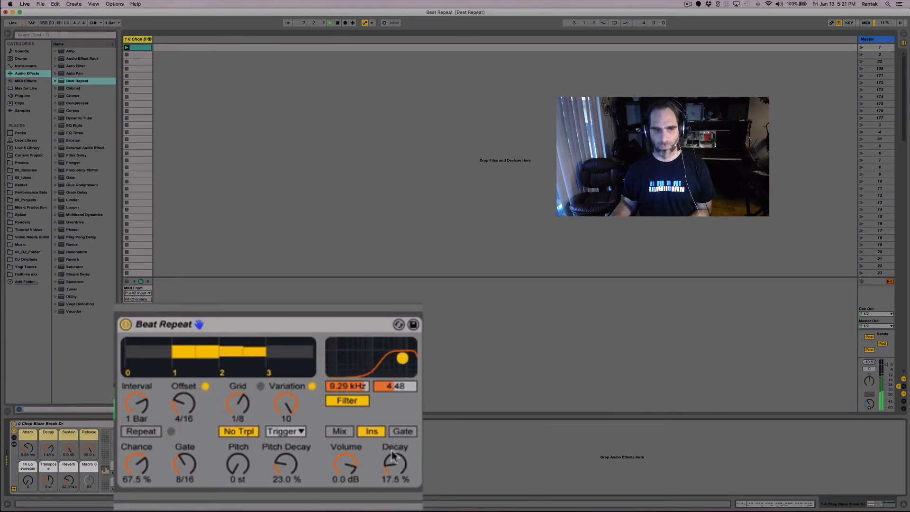
pyautogui.moveTo(395, 462); pyautogui.dragTo(394, 453)
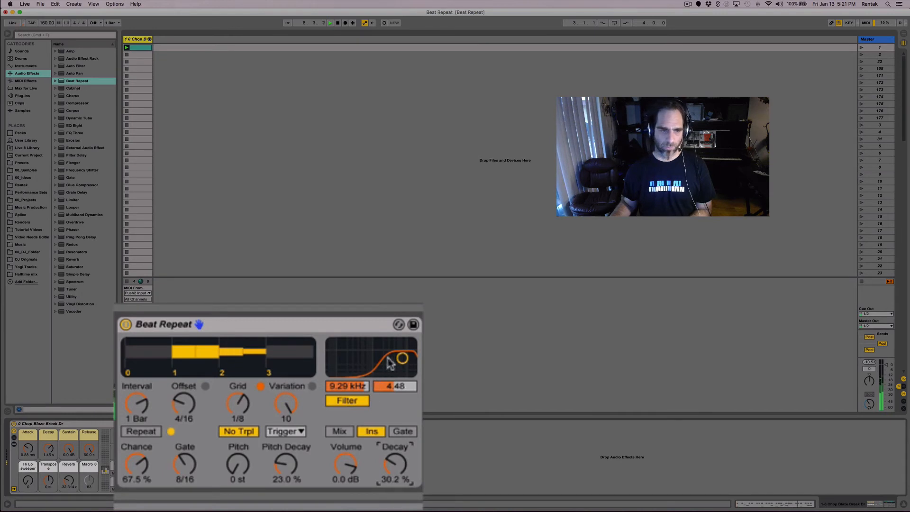
pyautogui.moveTo(402, 359); pyautogui.dragTo(392, 349)
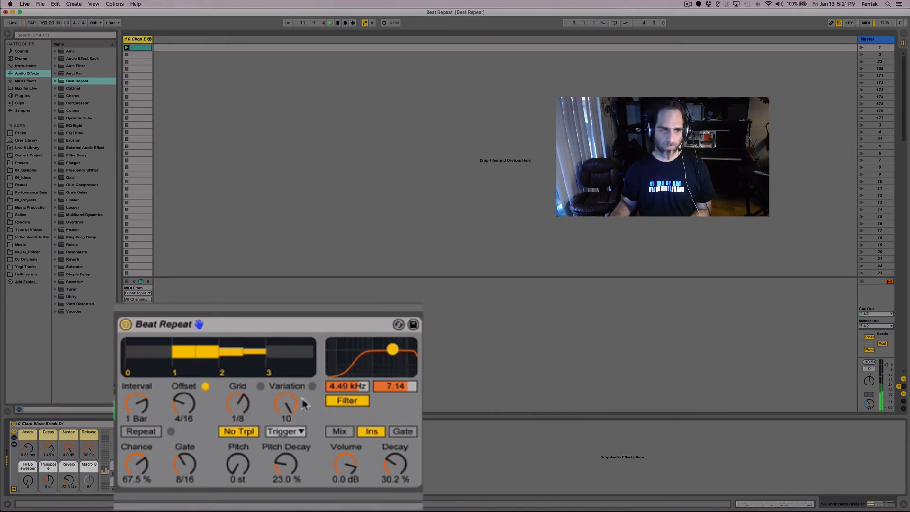
# Step: Adjust the Beat Repeat's Variation to 7, Decay to 34.4 % and Pitch Decay to 27.0 %
pyautogui.moveTo(302, 401); pyautogui.dragTo(302, 409)
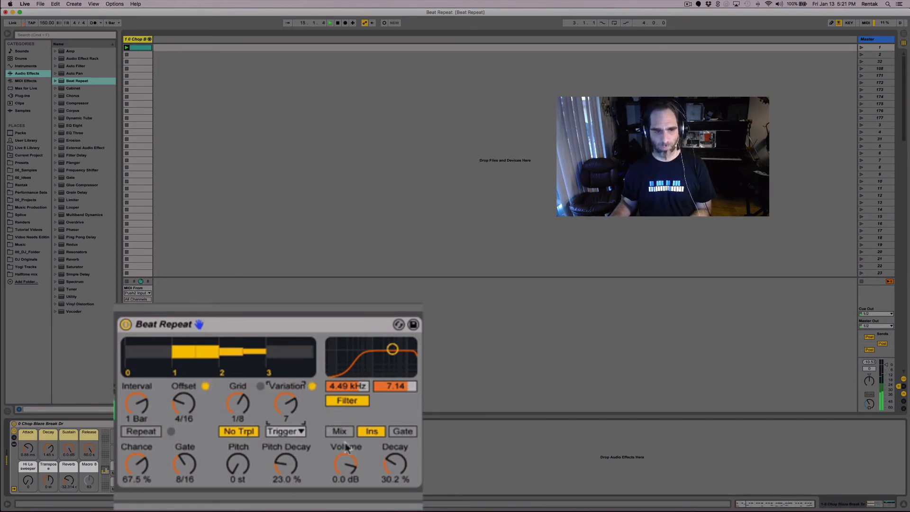
pyautogui.moveTo(393, 463)
pyautogui.mouseDown()
pyautogui.moveTo(393, 454)
pyautogui.moveTo(399, 478)
pyautogui.mouseUp()
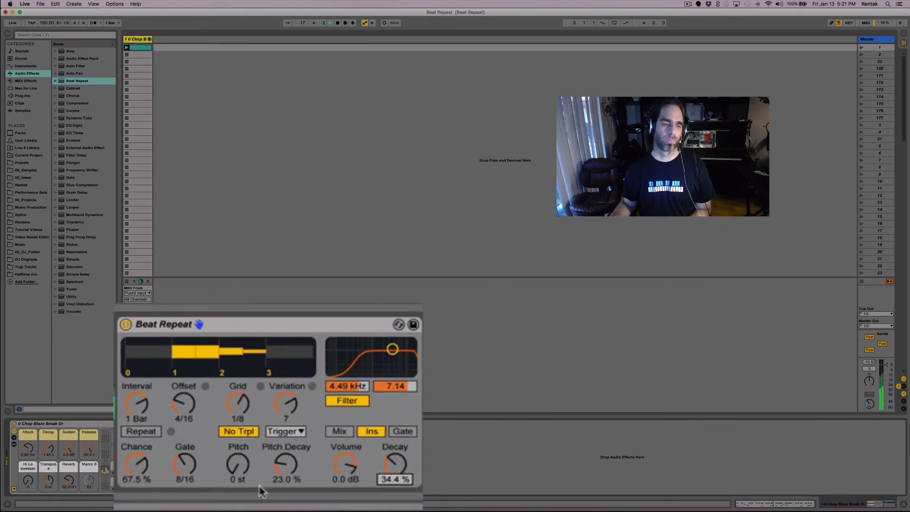
pyautogui.moveTo(286, 473); pyautogui.dragTo(287, 471)
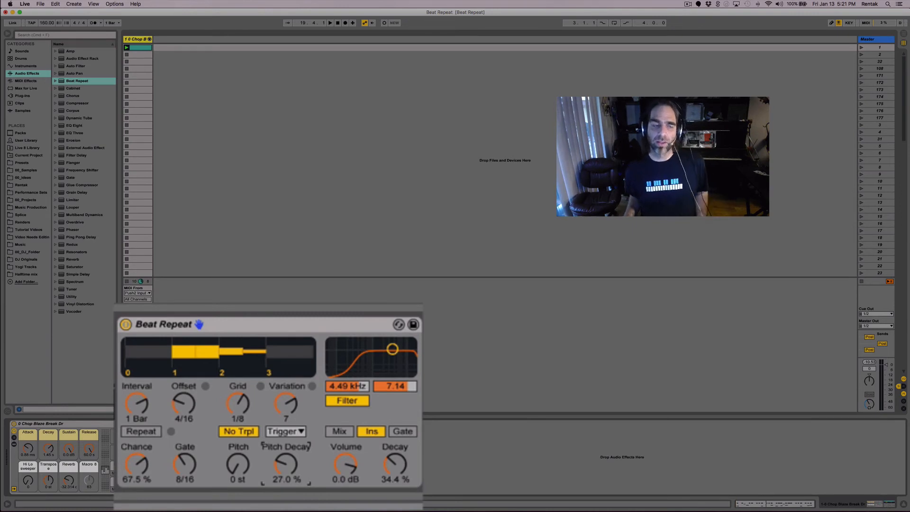
# Step: Play the loop and switch the Beat Repeat's manual Repeat on and off several times, leaving it off
pyautogui.press('space')
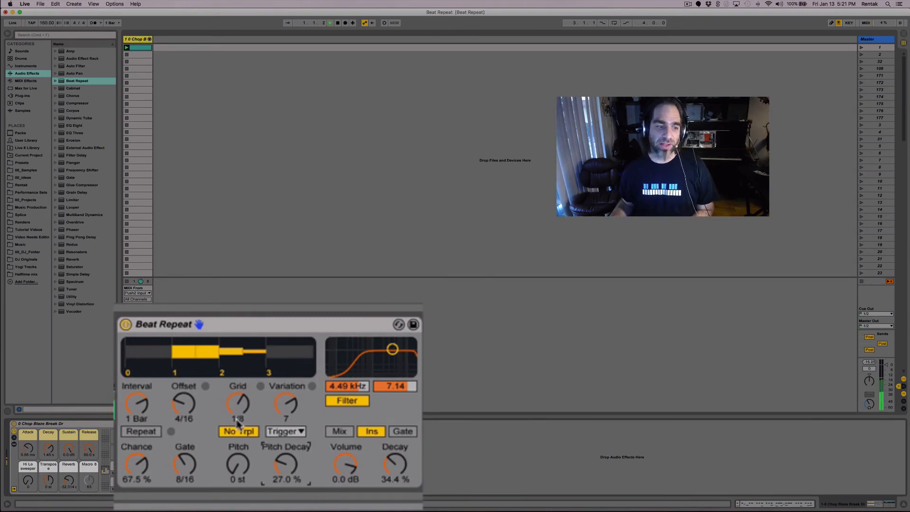
pyautogui.click(154, 432)
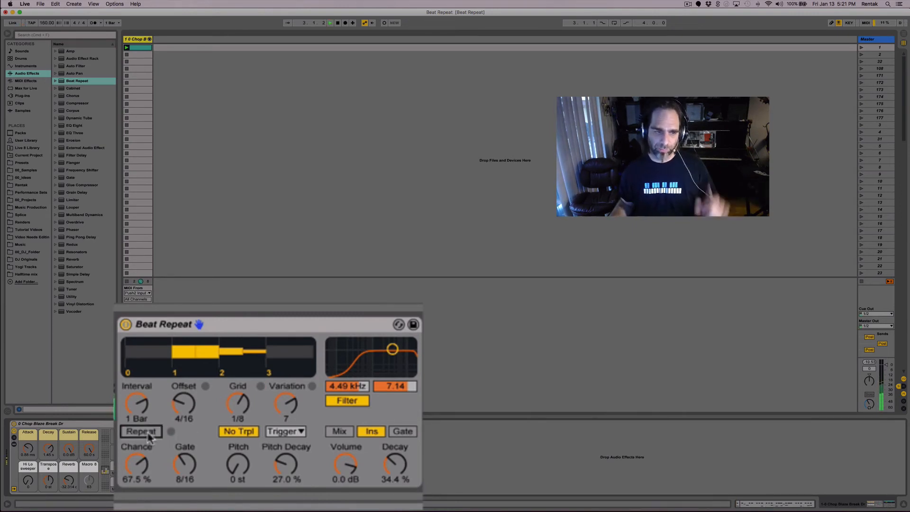
pyautogui.click(149, 435)
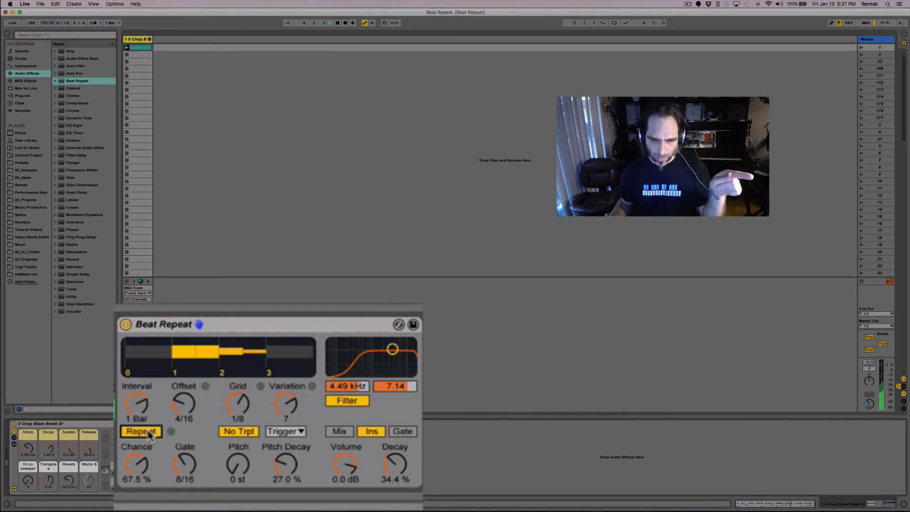
pyautogui.click(149, 436)
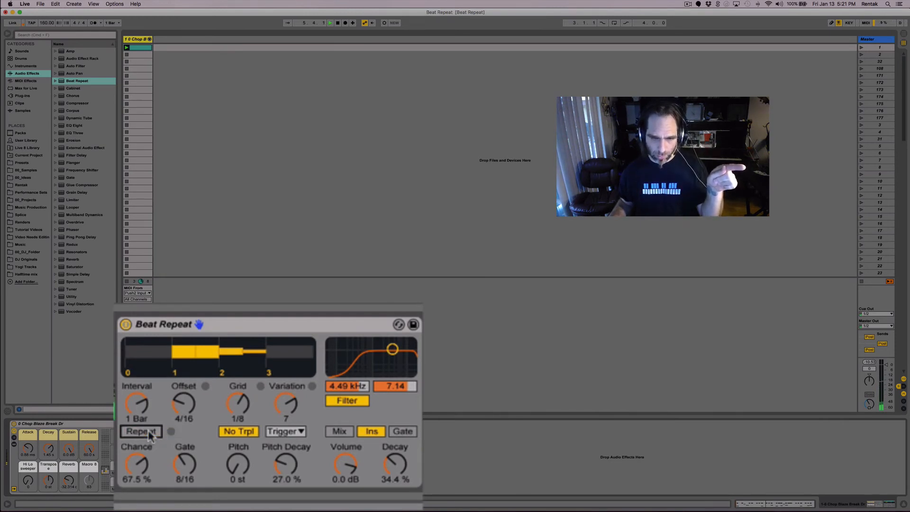
pyautogui.click(149, 435)
pyautogui.click(149, 435)
pyautogui.click(149, 435)
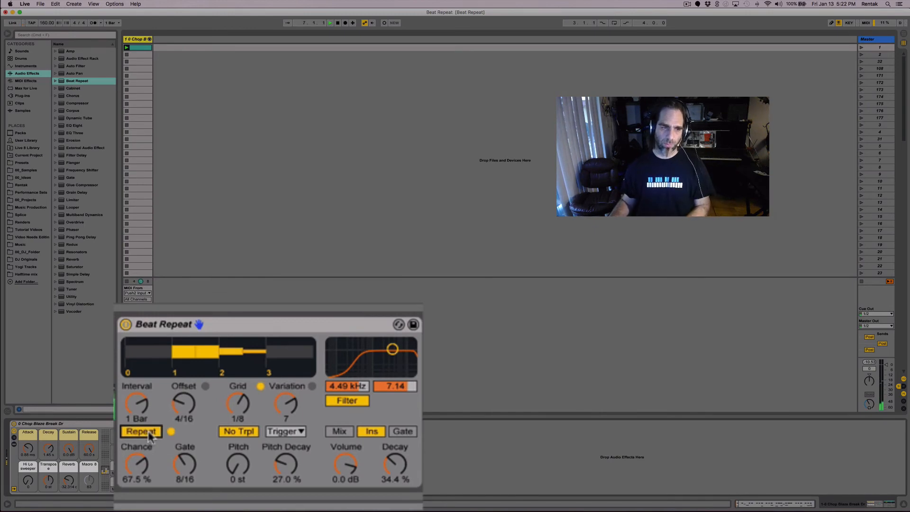
pyautogui.click(149, 435)
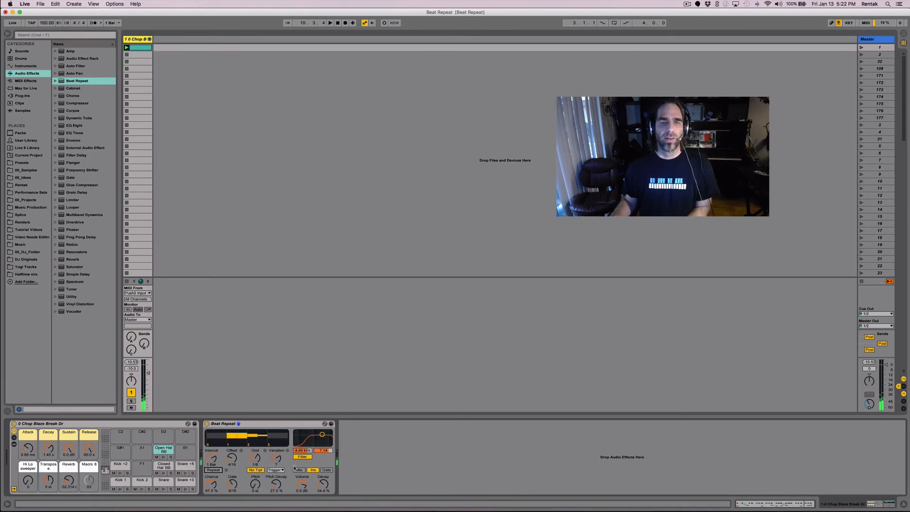
# Step: Insert a new audio track beside the drum track, set its input to Resampling and arm it for recording
pyautogui.rightClick(166, 56)
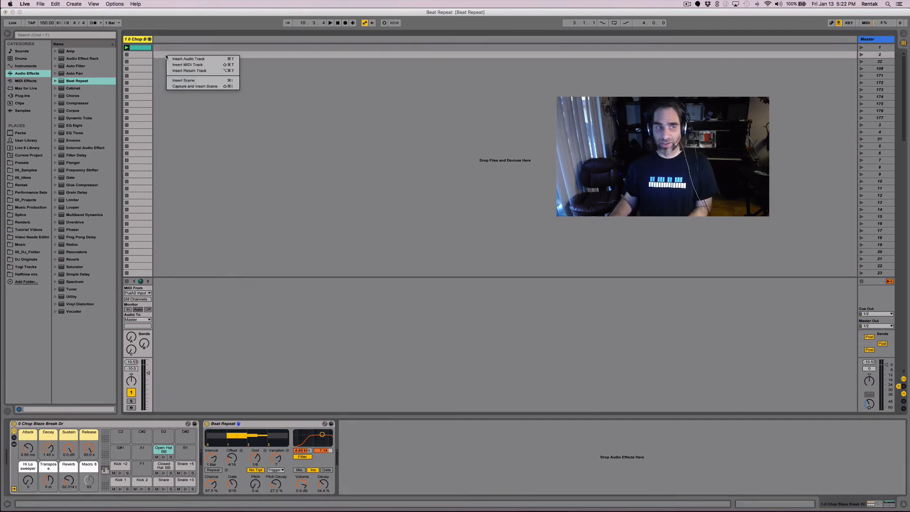
pyautogui.click(197, 60)
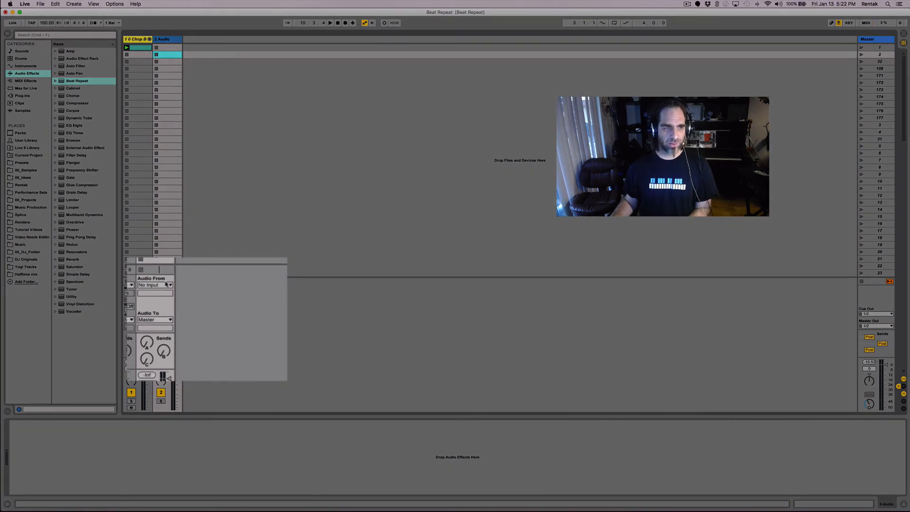
pyautogui.click(166, 284)
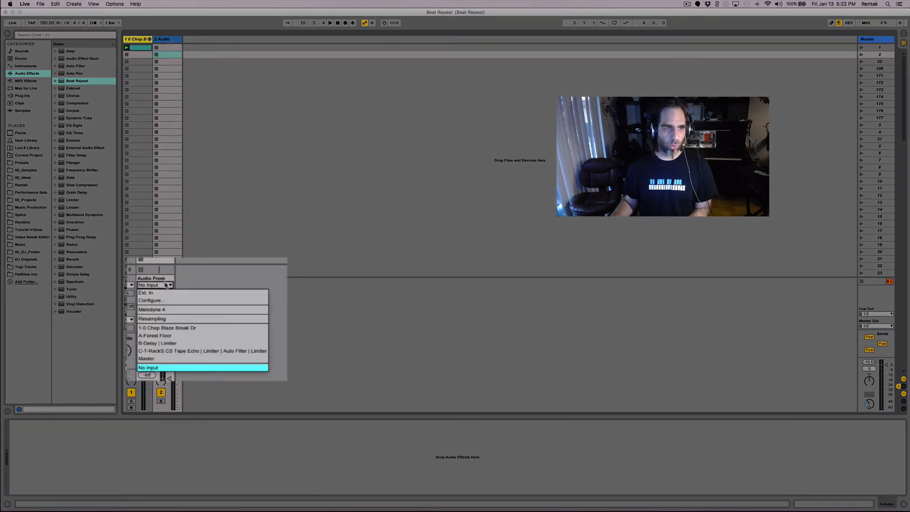
pyautogui.click(152, 319)
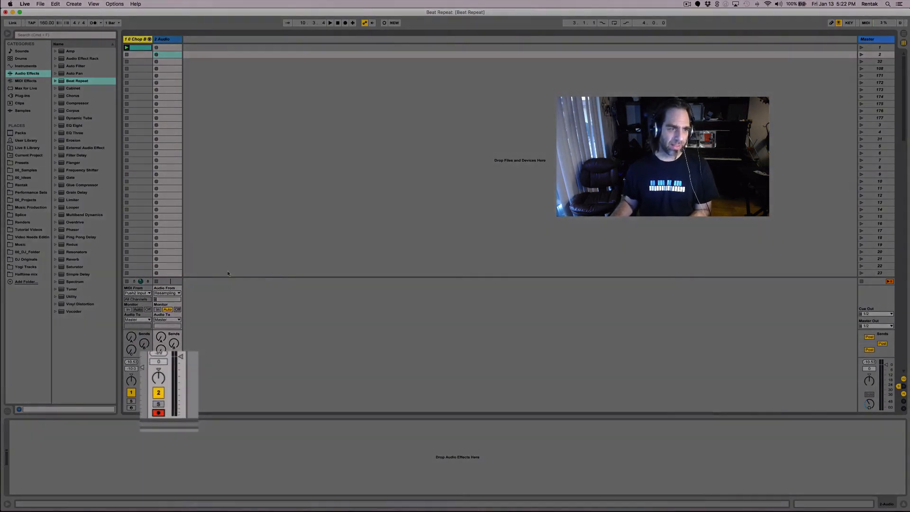
# Step: Duplicate the Beat Repeat device twice on the drum track to make a chain of three
pyautogui.click(139, 41)
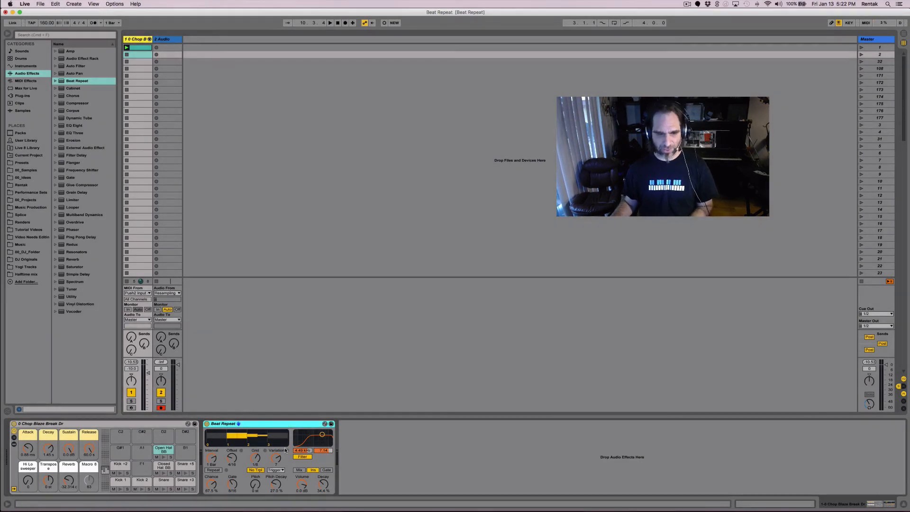
pyautogui.press('super+d')
pyautogui.press('super+d')
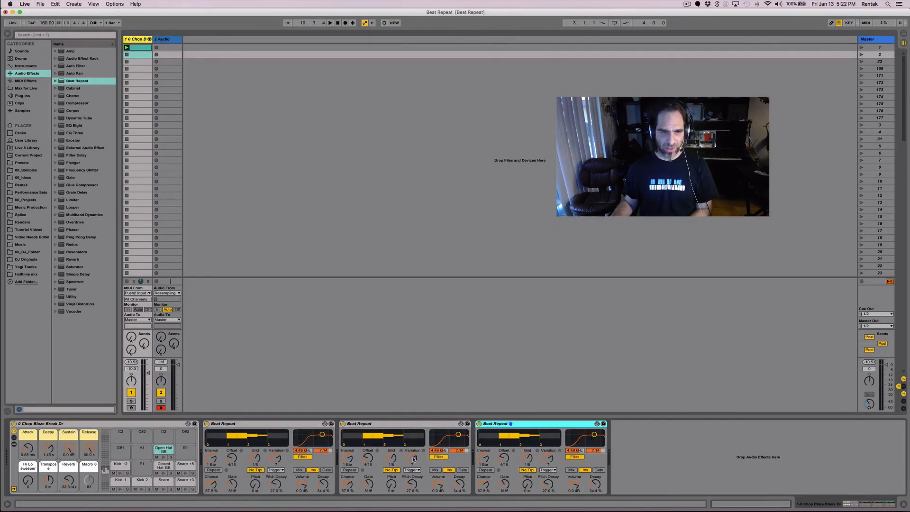
# Step: Set the second Beat Repeat's Gate to 4/16 and its Offset to 12/16
pyautogui.moveTo(414, 459); pyautogui.dragTo(369, 495)
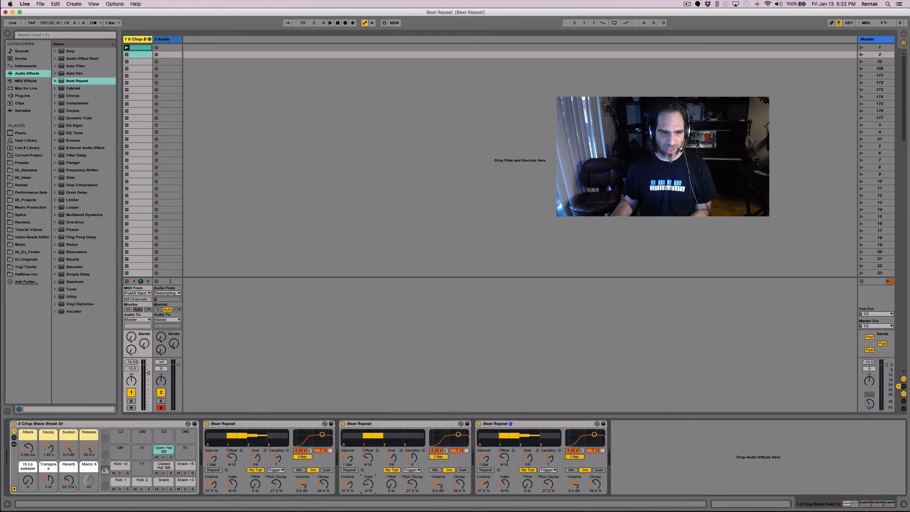
pyautogui.moveTo(365, 458); pyautogui.dragTo(366, 430)
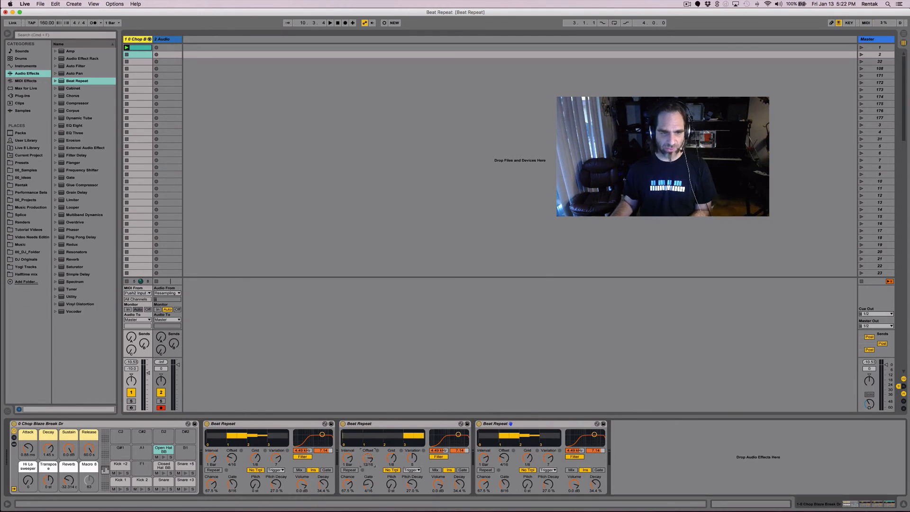
pyautogui.click(412, 465)
# Step: Set the third Beat Repeat's Chance to 46.8 %, Gate to 5/16 and Pitch Decay to 0.00 %, and the second one's Chance to 60.3 %
pyautogui.click(538, 424)
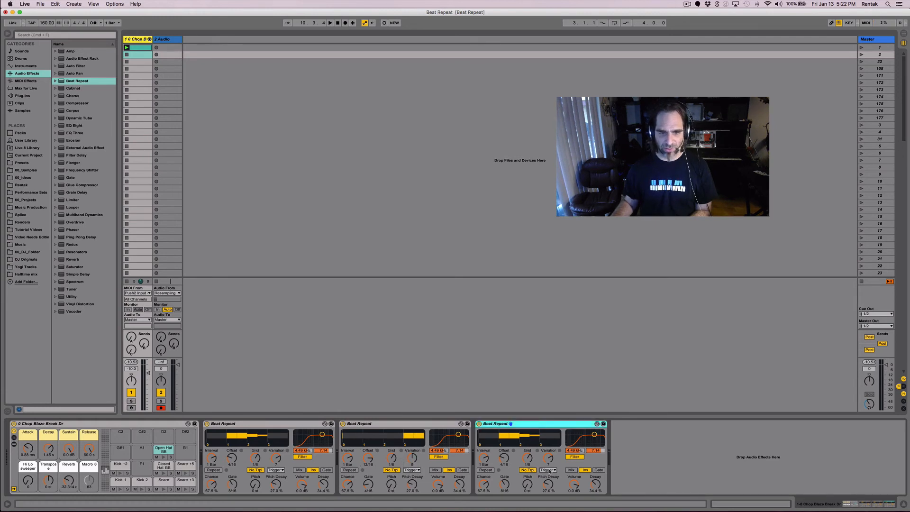
pyautogui.moveTo(485, 485); pyautogui.dragTo(484, 492)
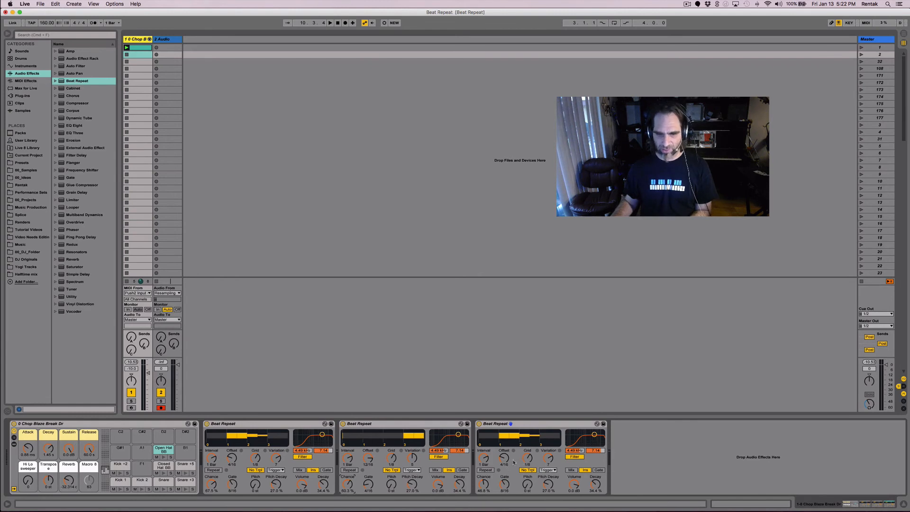
pyautogui.click(504, 484)
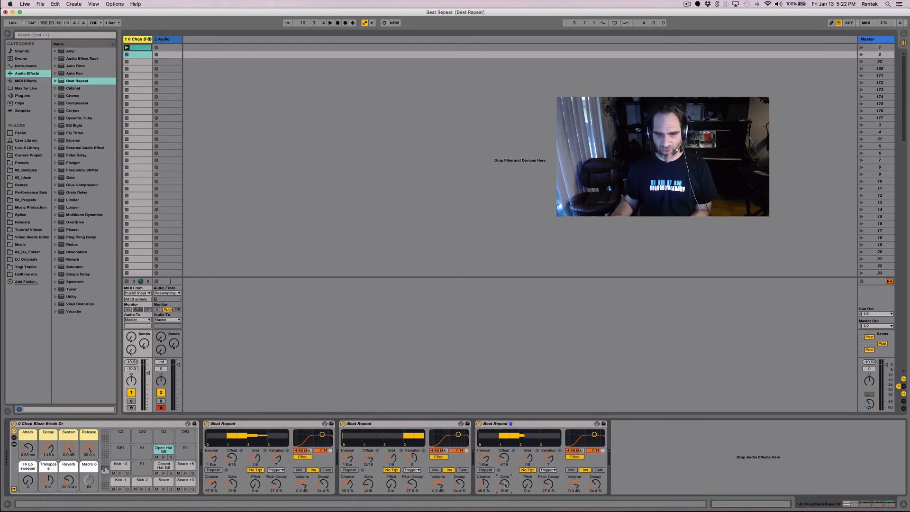
pyautogui.moveTo(548, 485); pyautogui.dragTo(549, 502)
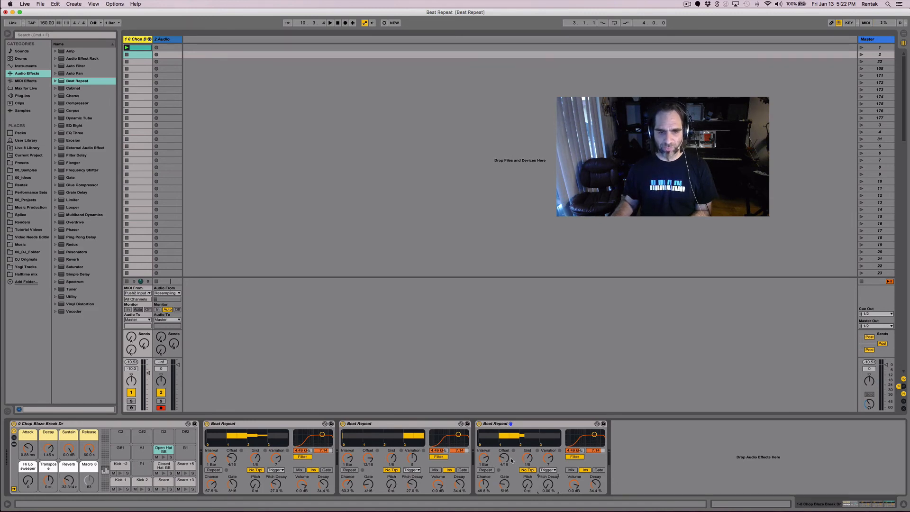
# Step: Set the third Beat Repeat's Offset to 8/16, Decay to 0.00 % and Gate to 4/16
pyautogui.moveTo(505, 459); pyautogui.dragTo(505, 444)
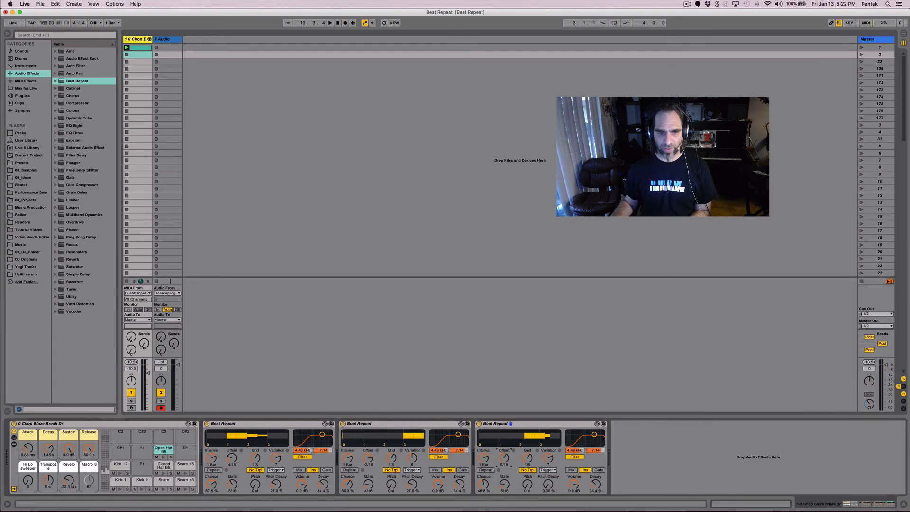
pyautogui.moveTo(595, 483); pyautogui.dragTo(595, 495)
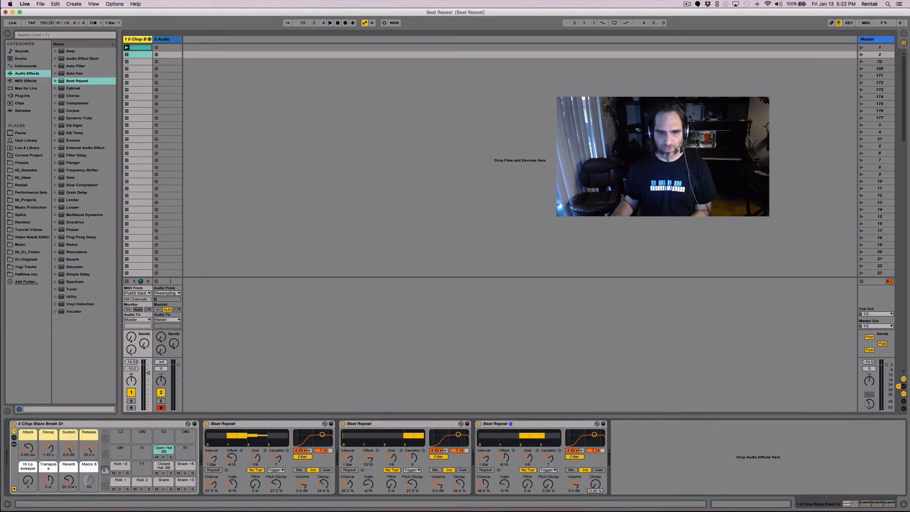
pyautogui.click(547, 459)
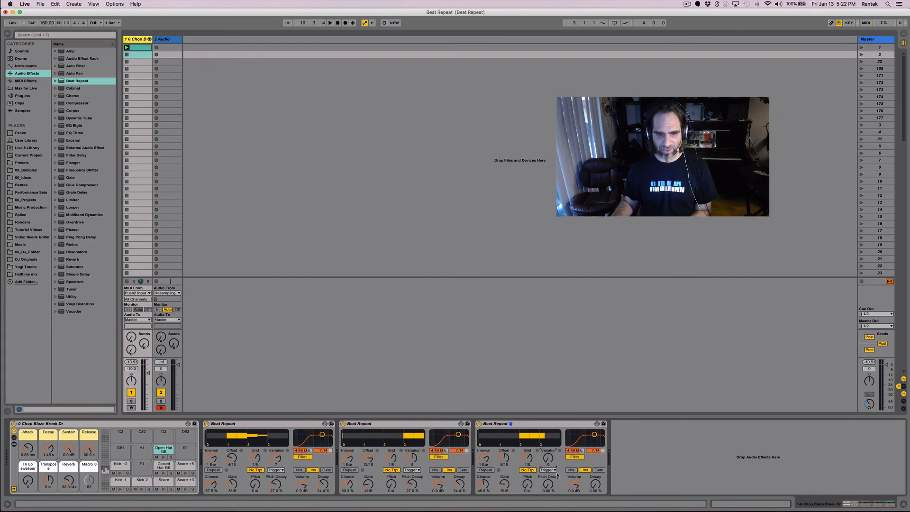
pyautogui.moveTo(505, 485); pyautogui.dragTo(505, 488)
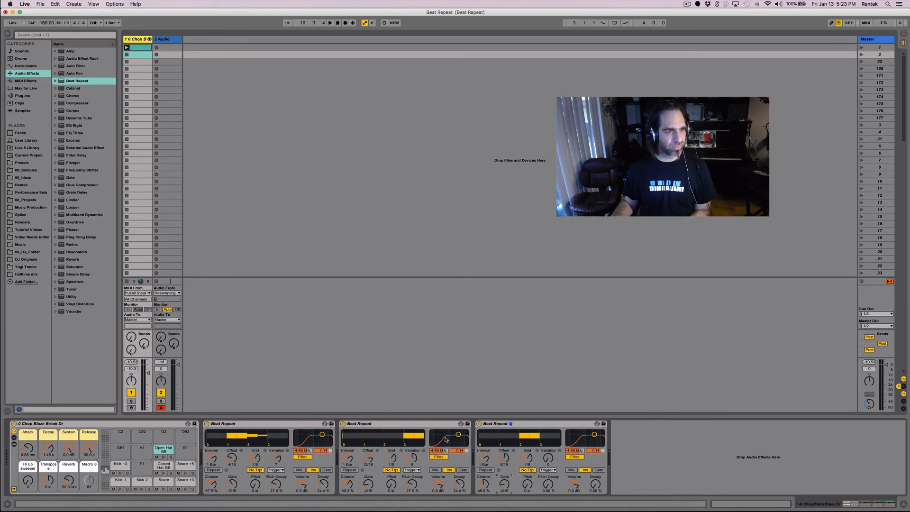
# Step: Start recording the resampled output into the audio track's first clip slot and trigger manual Repeat on the third Beat Repeat
pyautogui.click(156, 47)
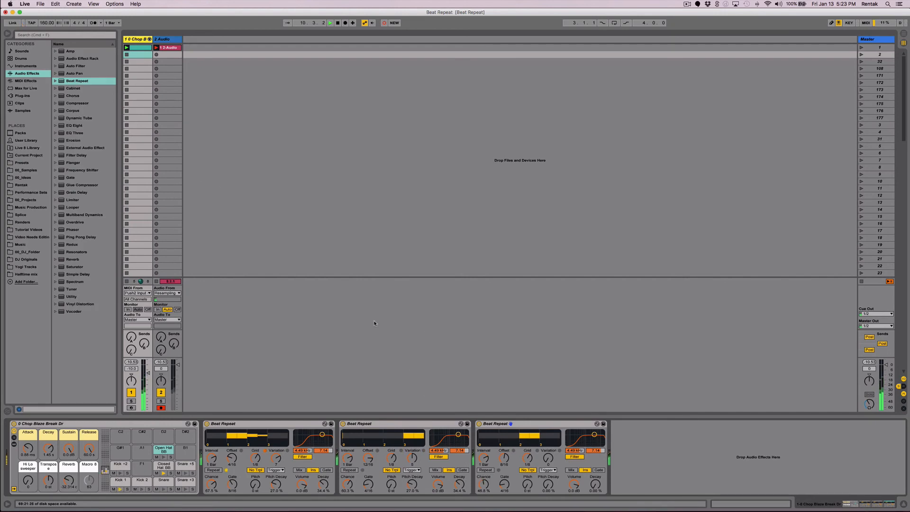
pyautogui.click(481, 472)
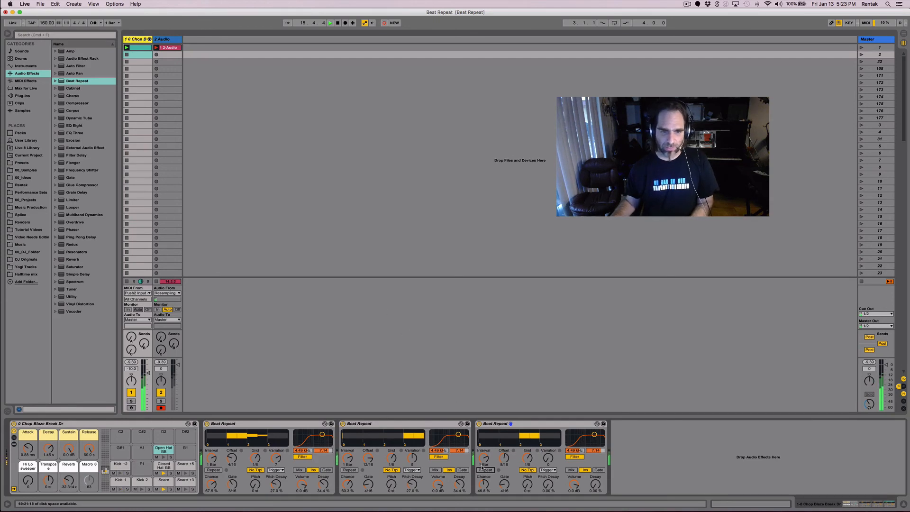
pyautogui.click(481, 469)
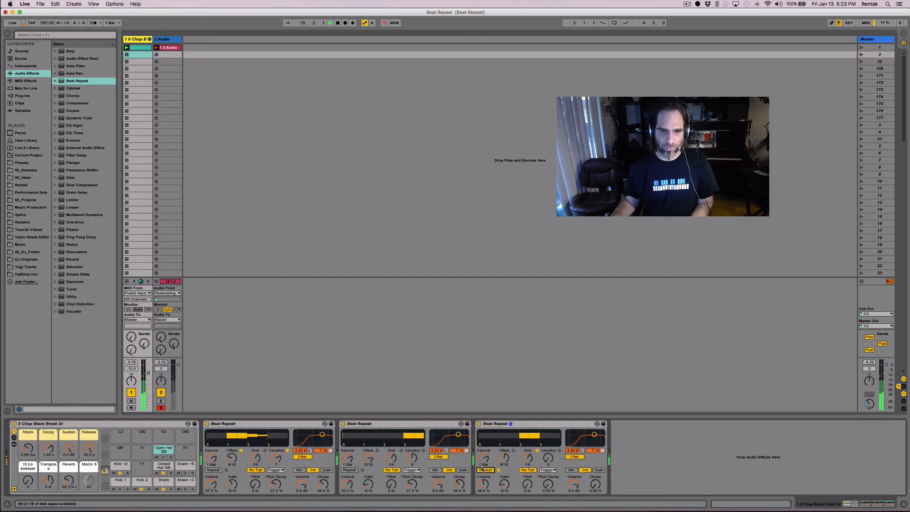
# Step: Trigger manual Repeat on the second Beat Repeat while the resampled output records, and switch it back off
pyautogui.click(349, 470)
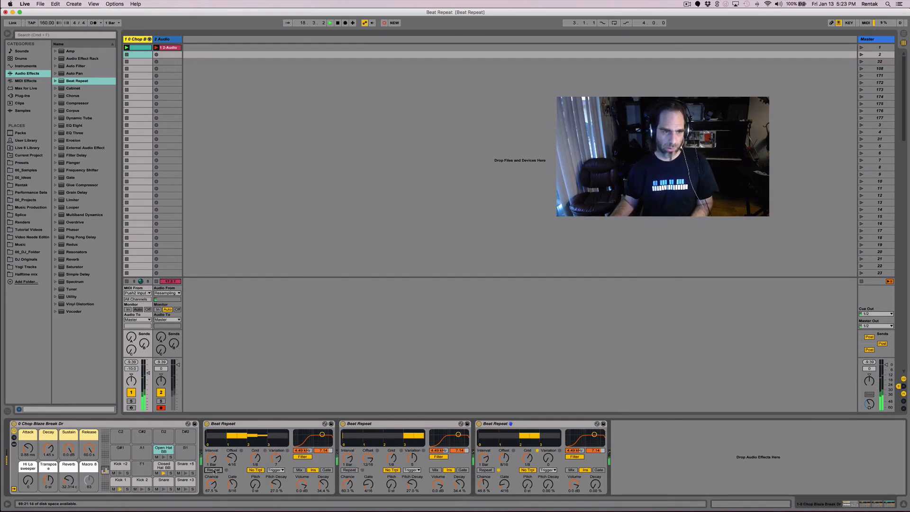
pyautogui.click(350, 471)
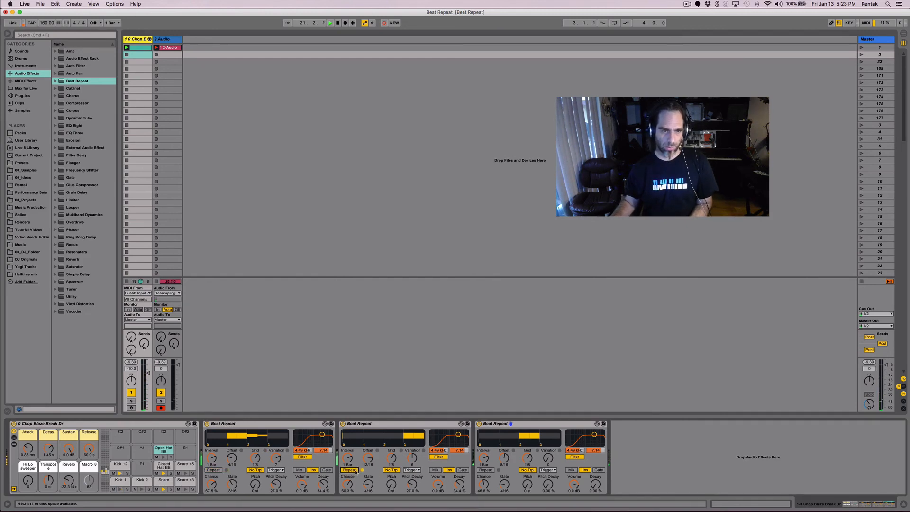
pyautogui.click(355, 471)
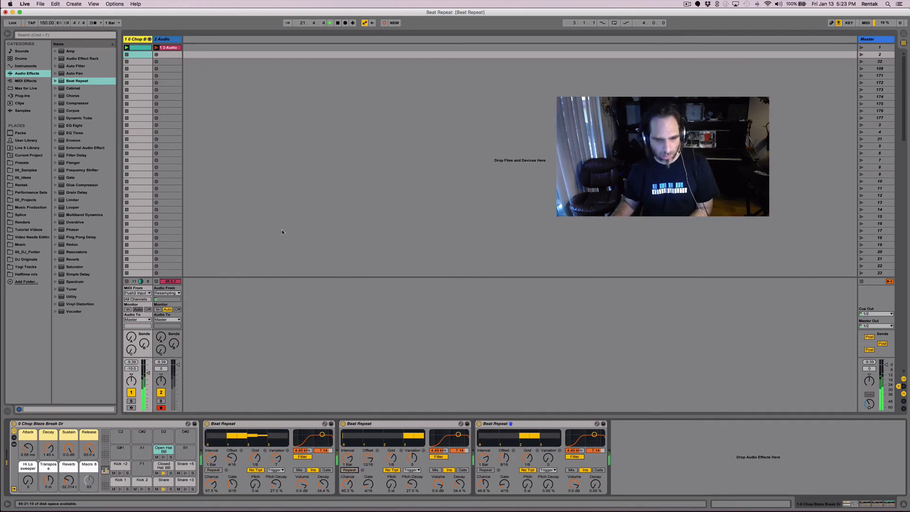
# Step: Stop the resampling recording and move the recorded clip to the audio track's fifth clip slot
pyautogui.press('space')
pyautogui.click(168, 48)
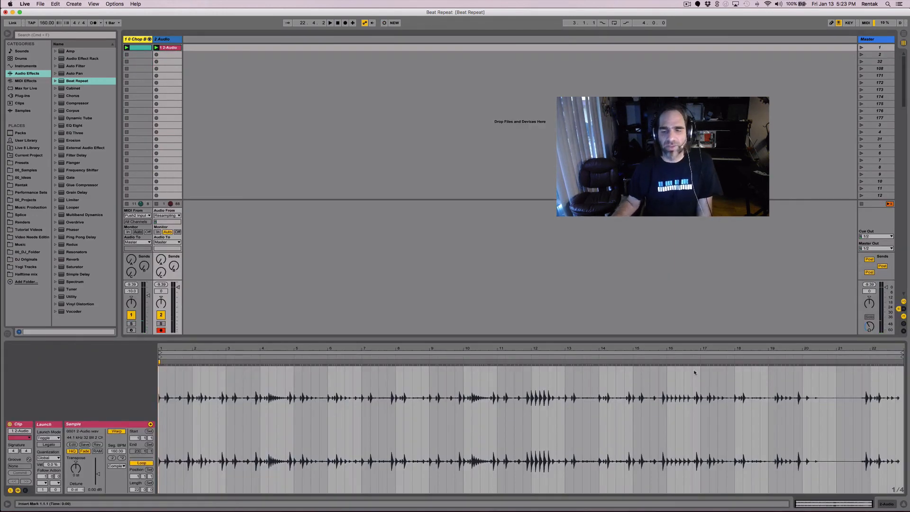
pyautogui.moveTo(158, 48); pyautogui.dragTo(157, 76)
# Step: Play back the recorded clip, skipping ahead to about bar 11, and delete it from the audio track
pyautogui.click(156, 76)
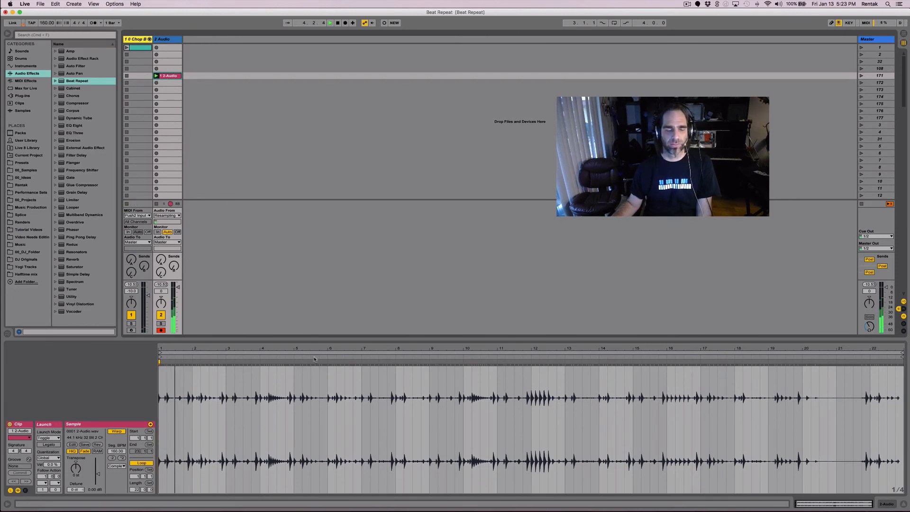
pyautogui.click(498, 360)
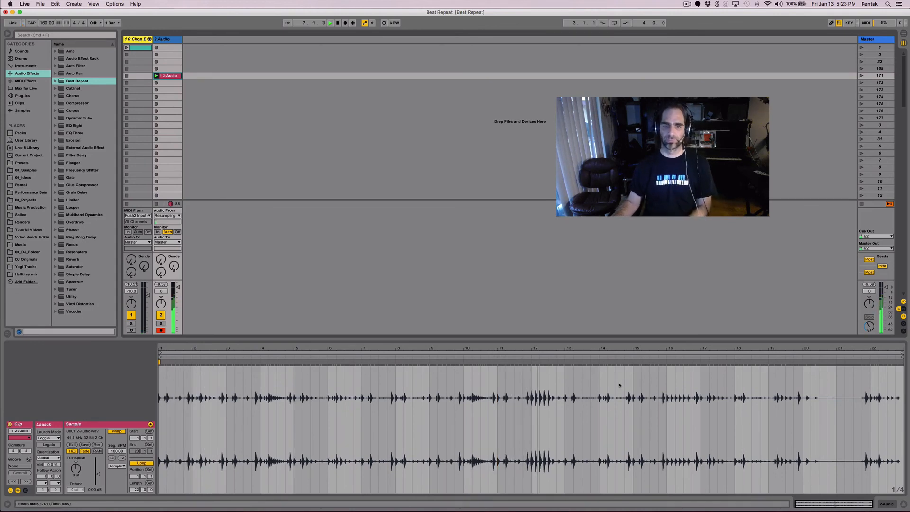
pyautogui.press('space')
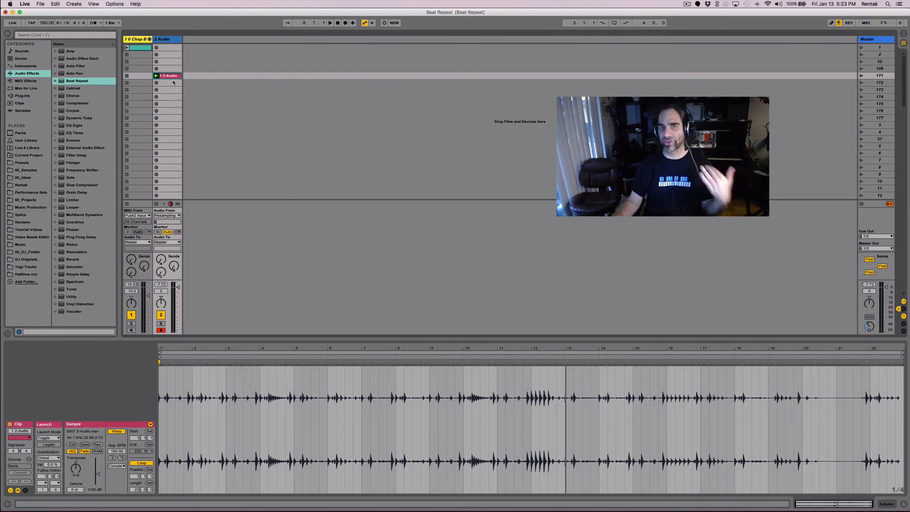
pyautogui.press('Delete')
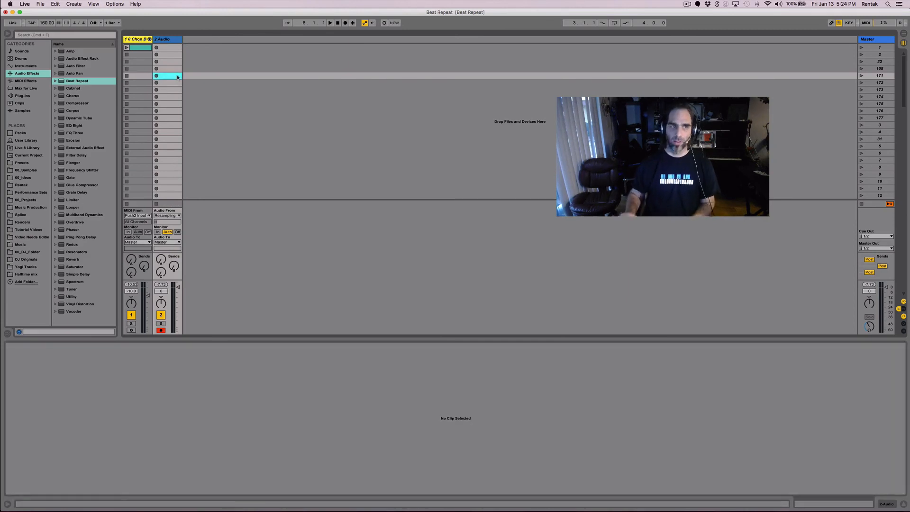